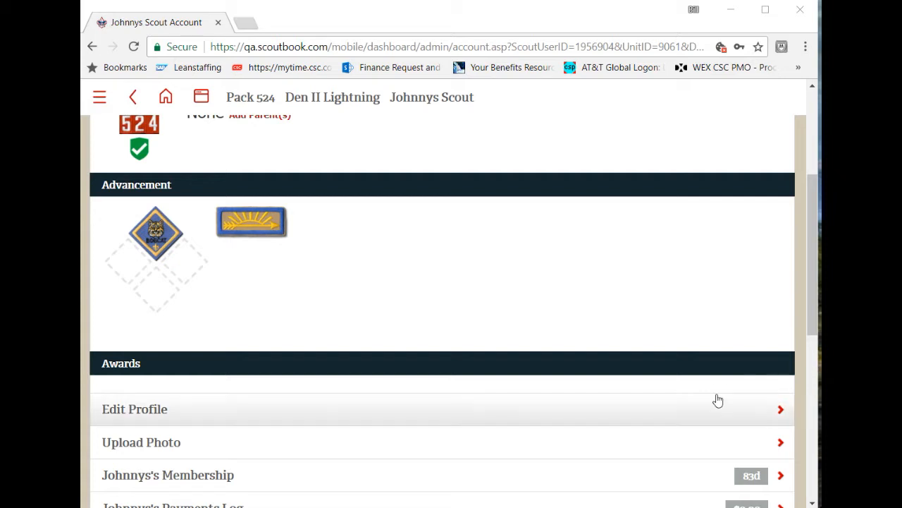
left_click_drag(809, 201, 813, 118)
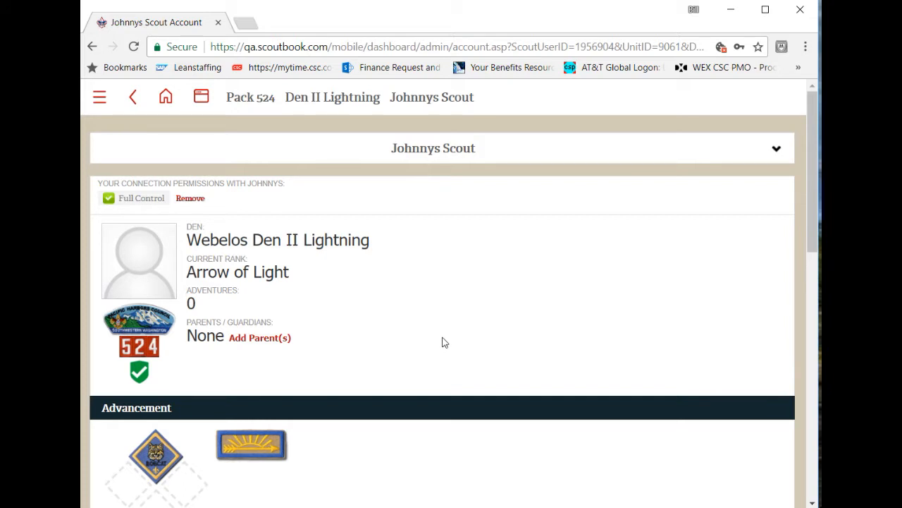
scroll(444, 342, "down", 7)
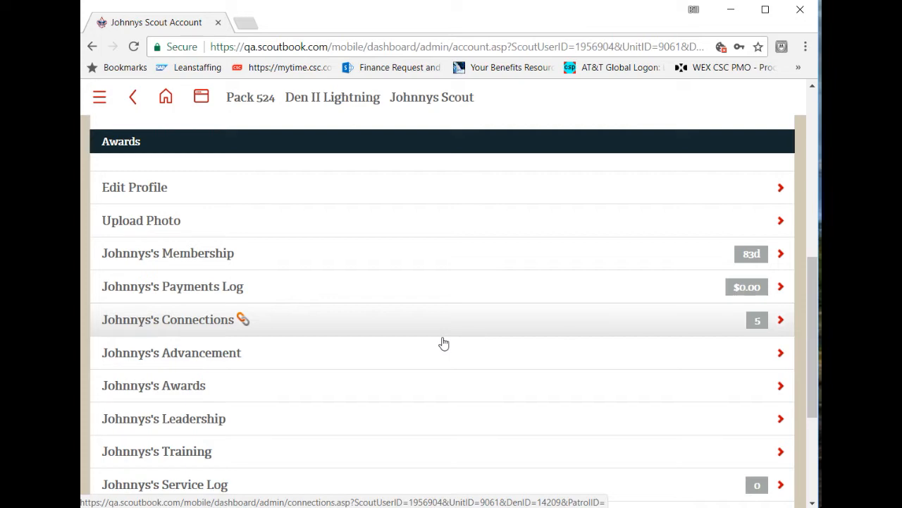
left_click(115, 426)
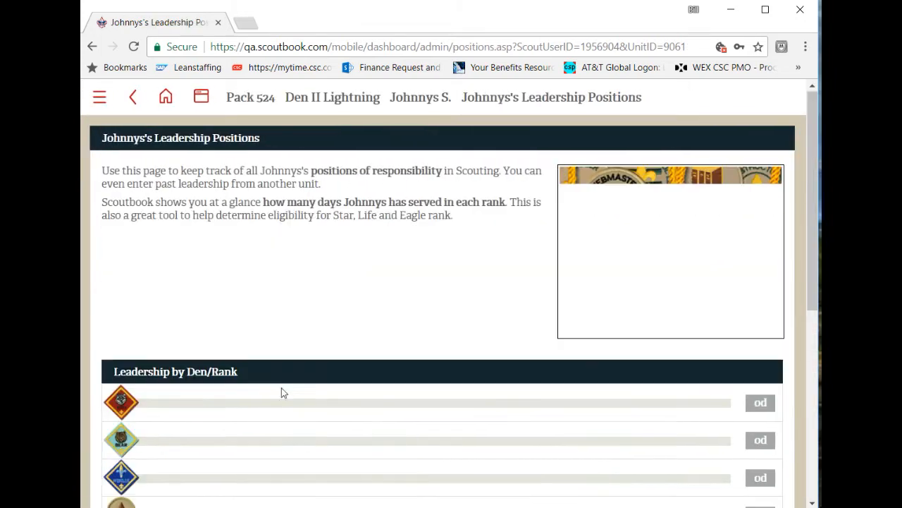
scroll(287, 384, "down", 5)
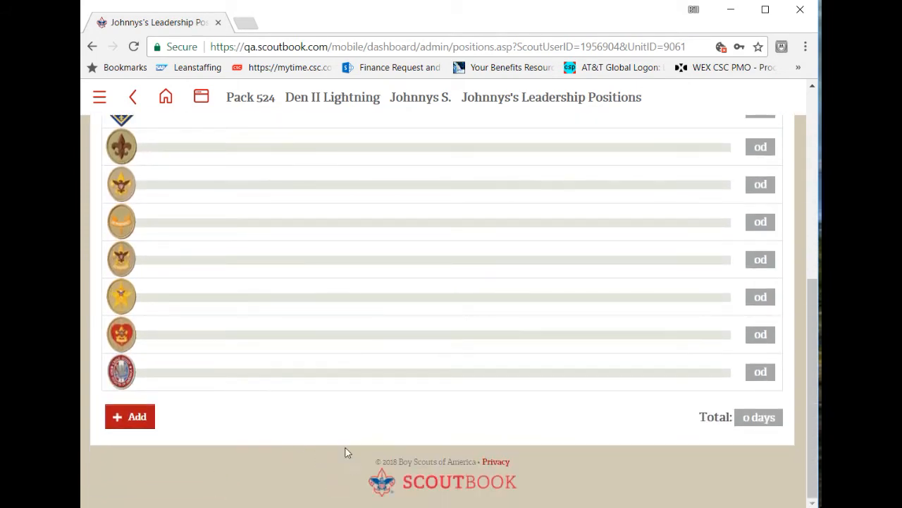
scroll(314, 453, "up", 5)
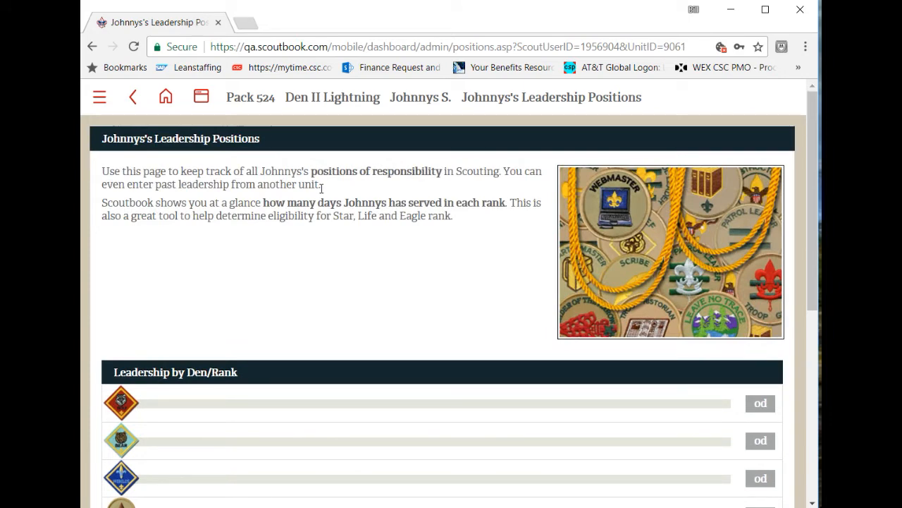
left_click(412, 108)
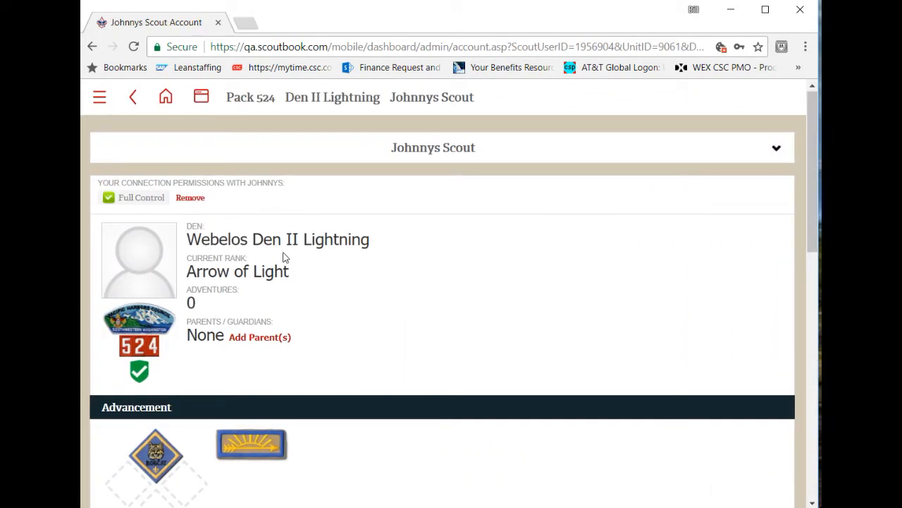
- Delete the connection of the adult leader with unit number 505 from the Scout's connections
scroll(284, 257, "down", 6)
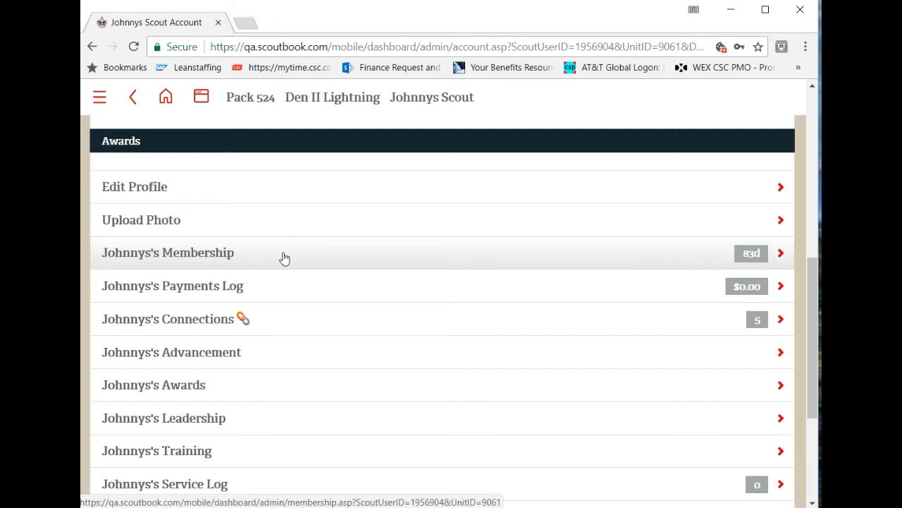
scroll(285, 258, "down", 1)
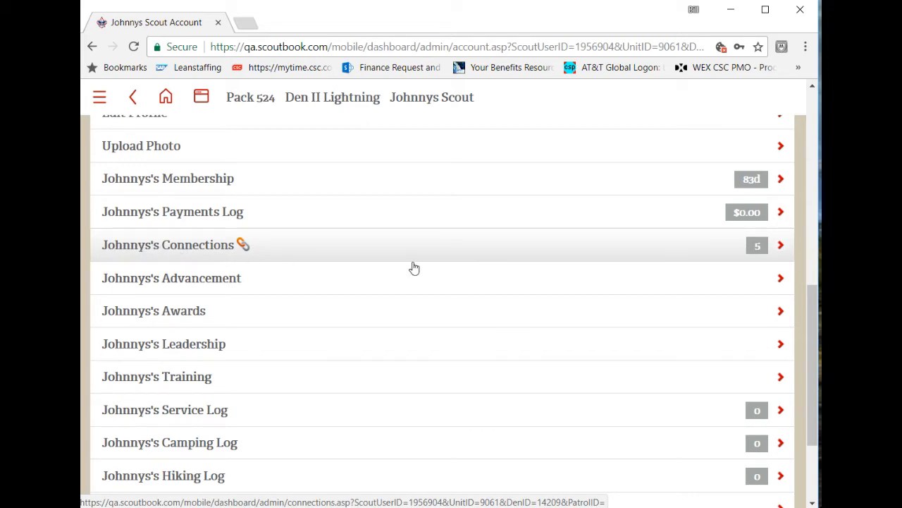
scroll(414, 267, "up", 7)
scroll(360, 264, "down", 5)
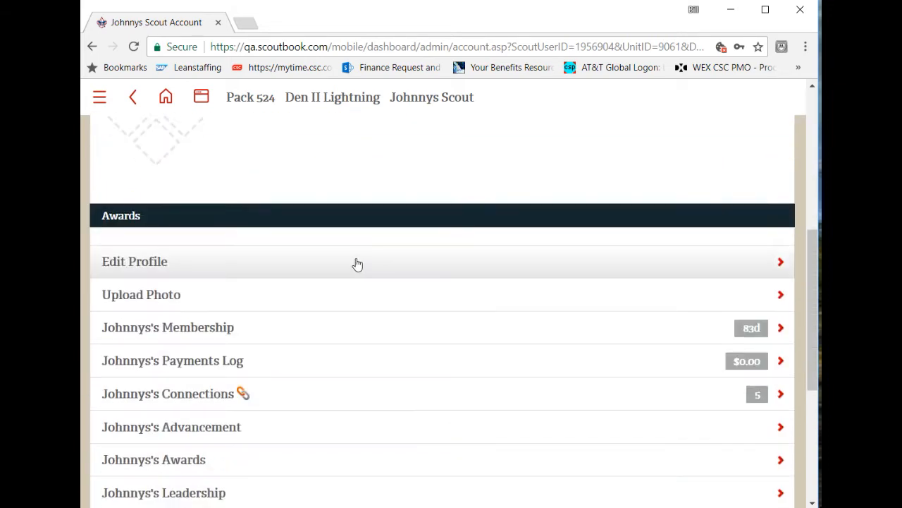
scroll(360, 263, "down", 2)
left_click(173, 246)
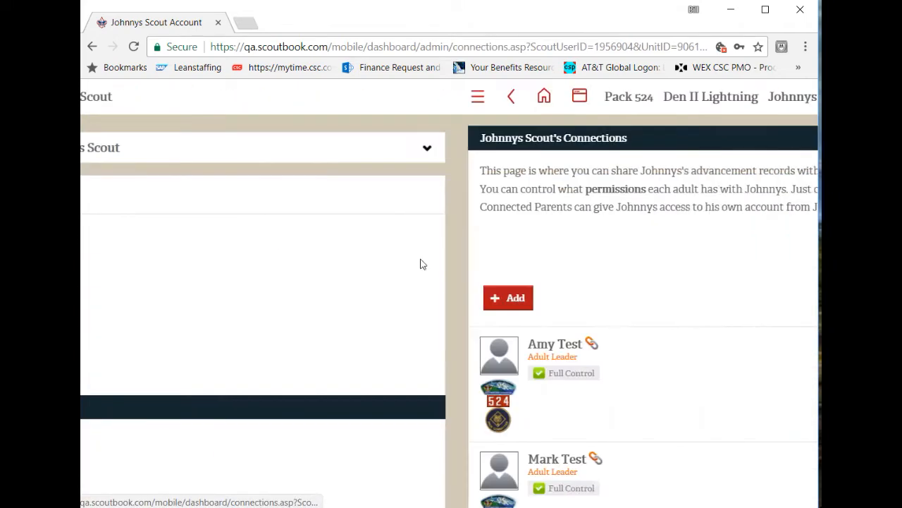
scroll(419, 261, "down", 2)
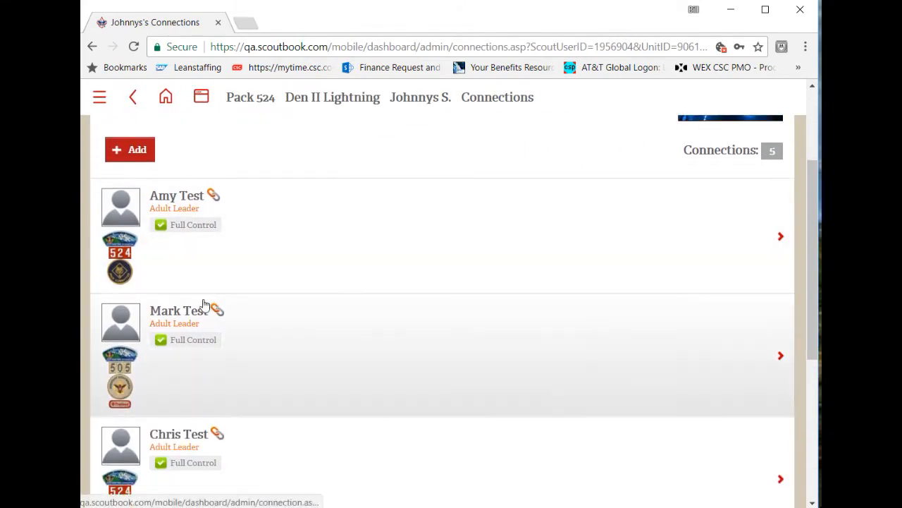
left_click(184, 322)
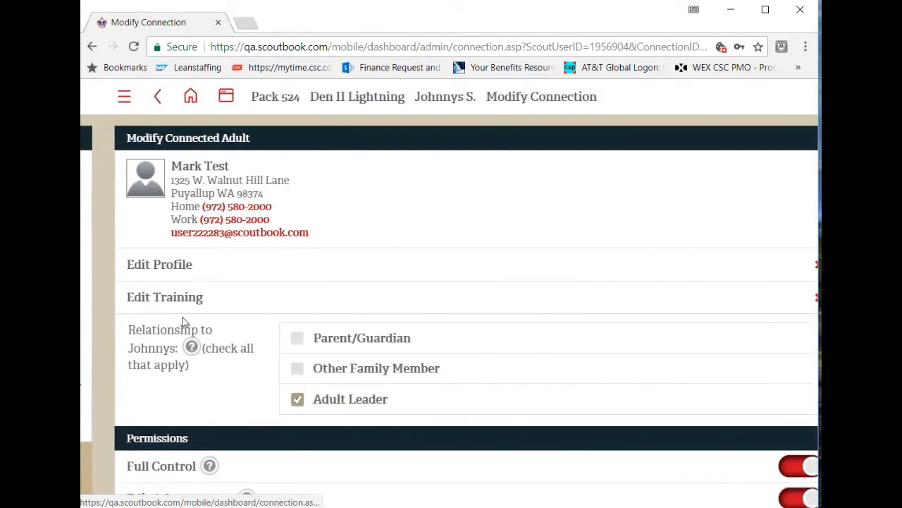
scroll(346, 332, "down", 5)
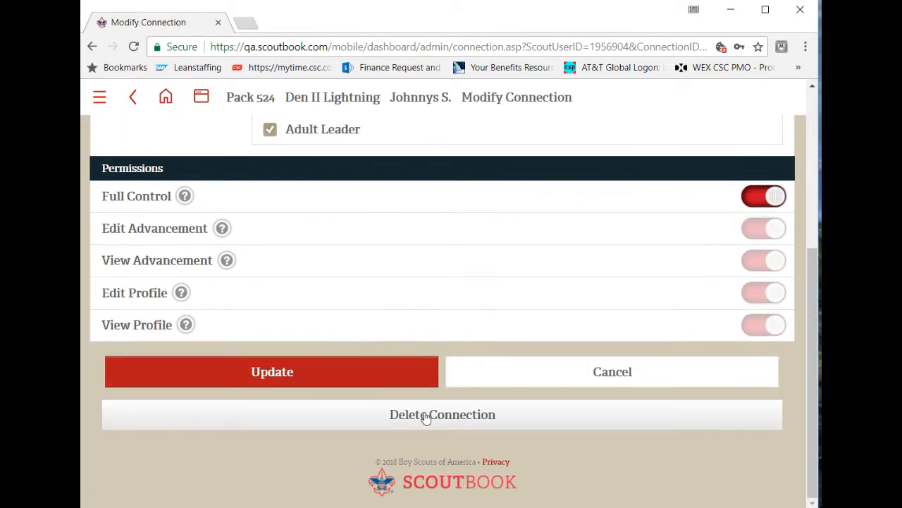
left_click(474, 421)
left_click(388, 345)
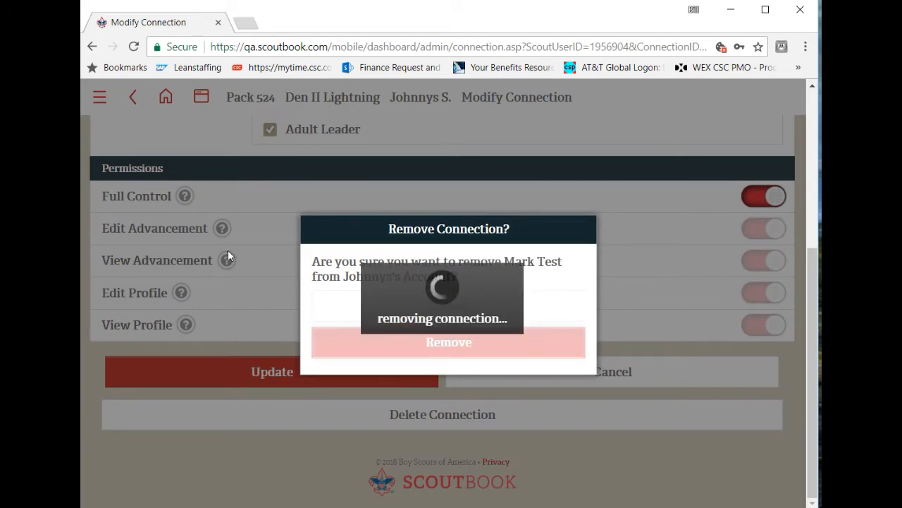
scroll(228, 275, "down", 3)
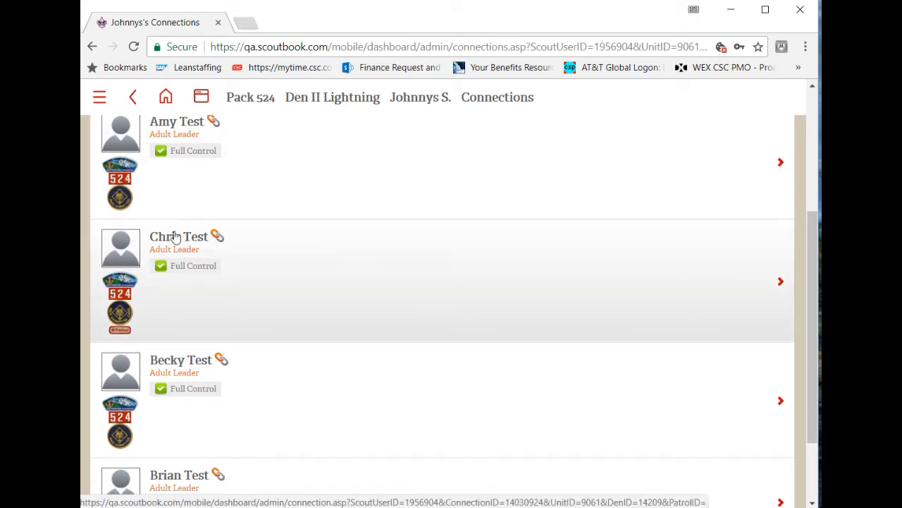
scroll(255, 306, "down", 3)
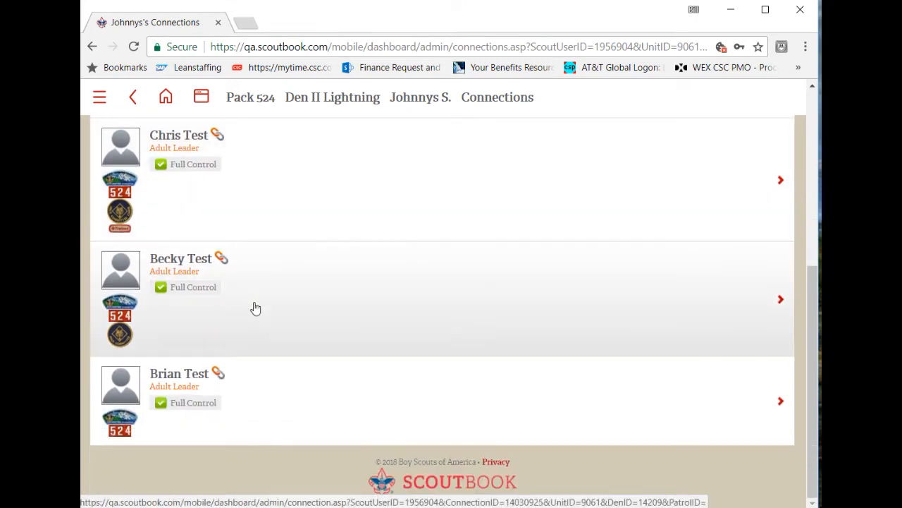
scroll(255, 308, "up", 3)
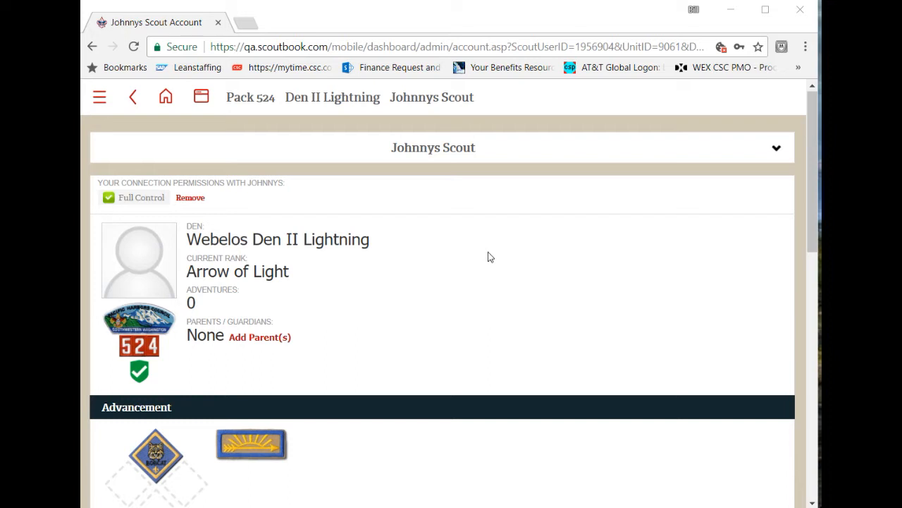
- Start a new connection for the Scout, search existing adults by first name, and select the adult from Troop 14 Phoenix AZ, Grand Canyon Council
scroll(487, 257, "down", 4)
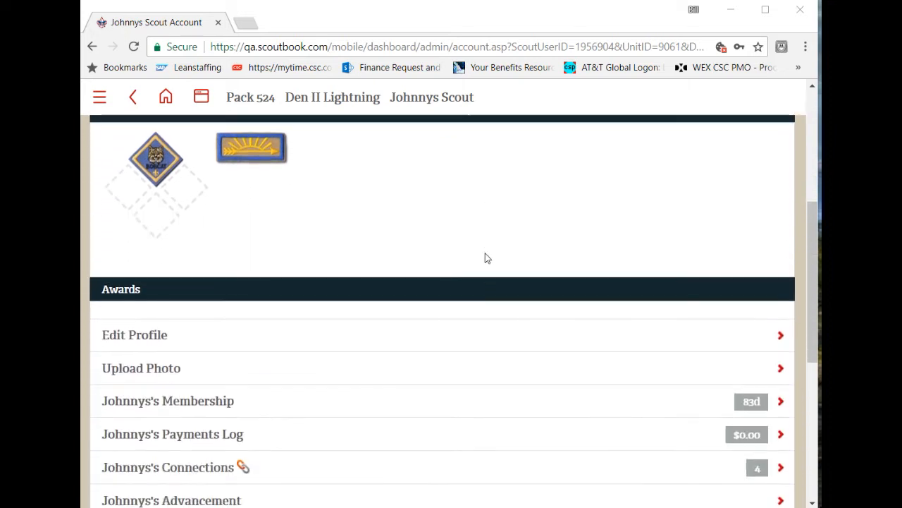
scroll(485, 258, "down", 1)
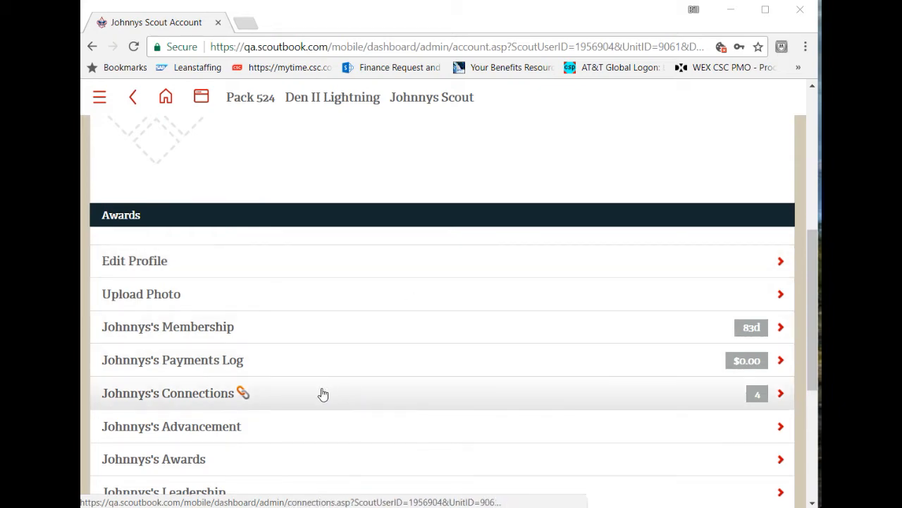
left_click(196, 404)
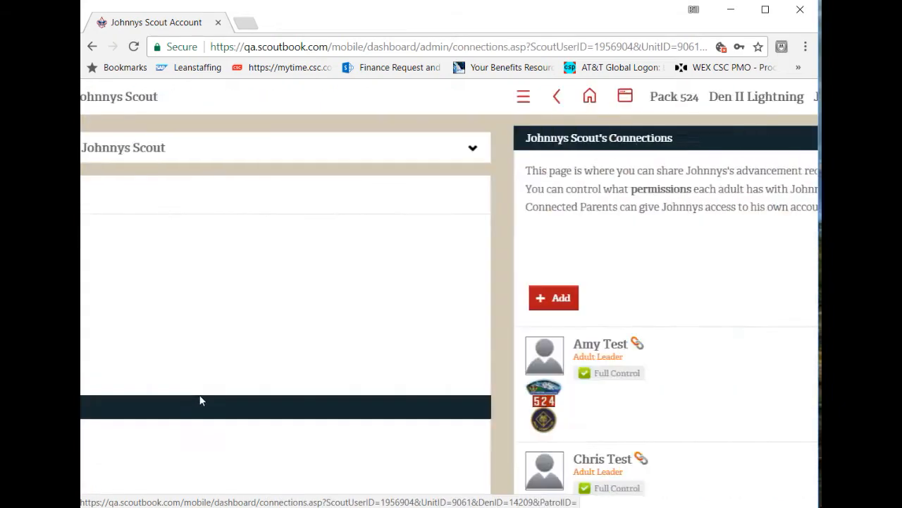
left_click(141, 298)
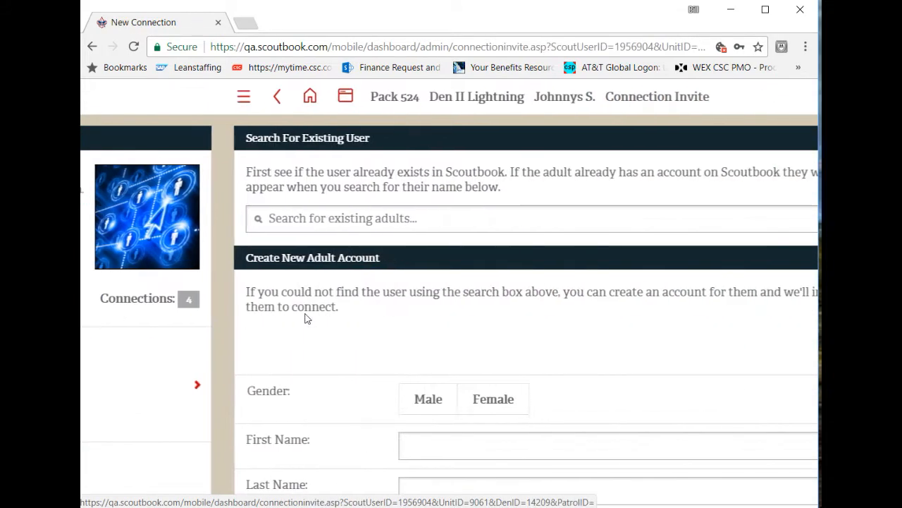
left_click(272, 218)
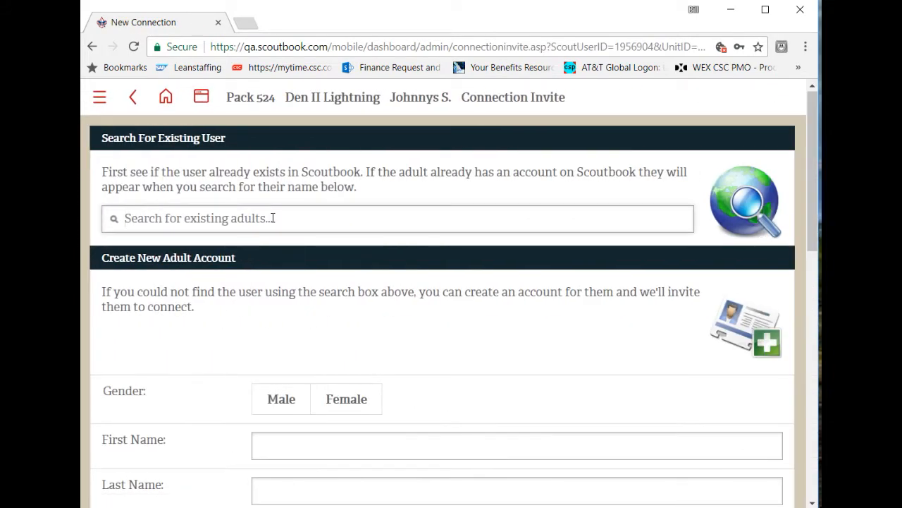
type("william")
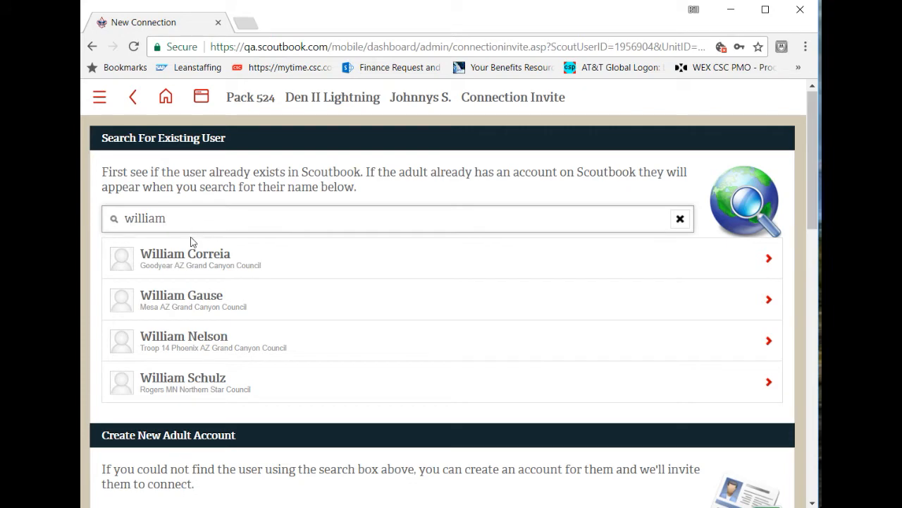
left_click(214, 344)
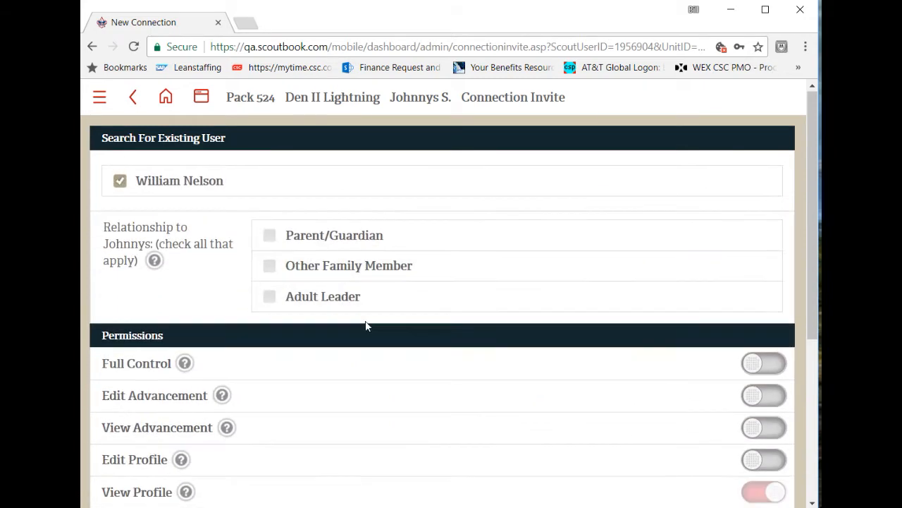
- Grant the selected adult Full Control, set the relationship to Adult Leader, and send the connection invitation
left_click(775, 364)
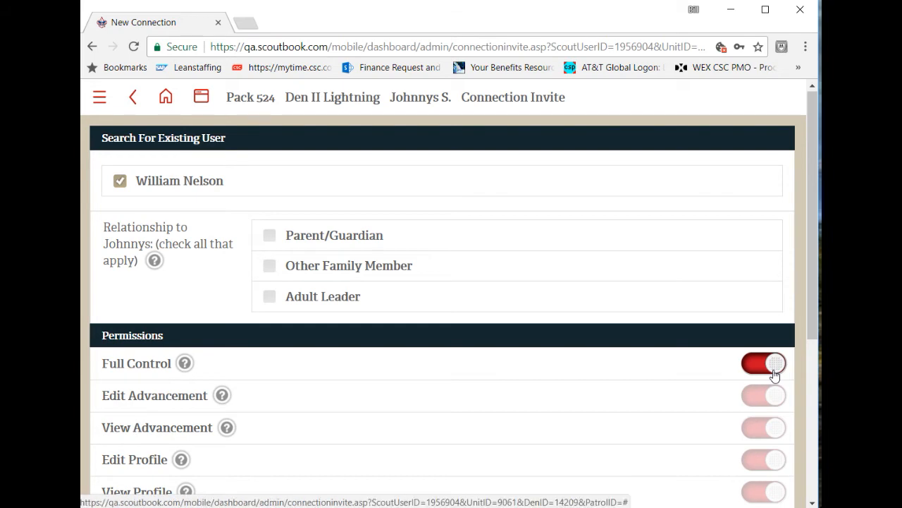
left_click(343, 298)
scroll(536, 391, "down", 4)
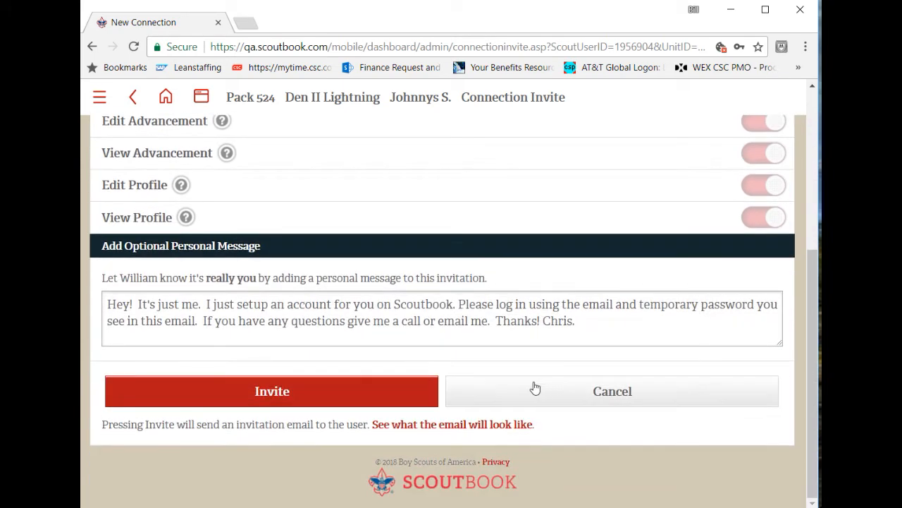
left_click(258, 391)
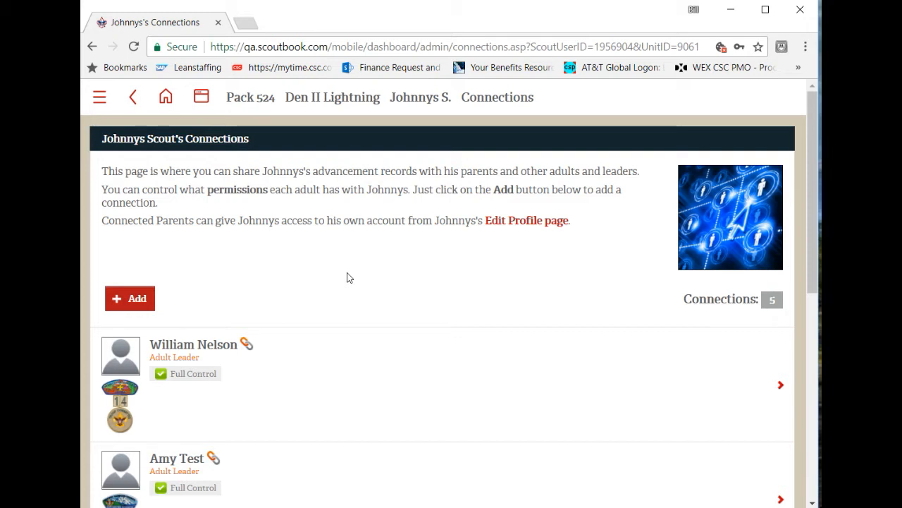
- Set the end date of the Scout's current Webelos Den II Lightning, Pack 0524 membership to 02/04/2018
left_click(423, 99)
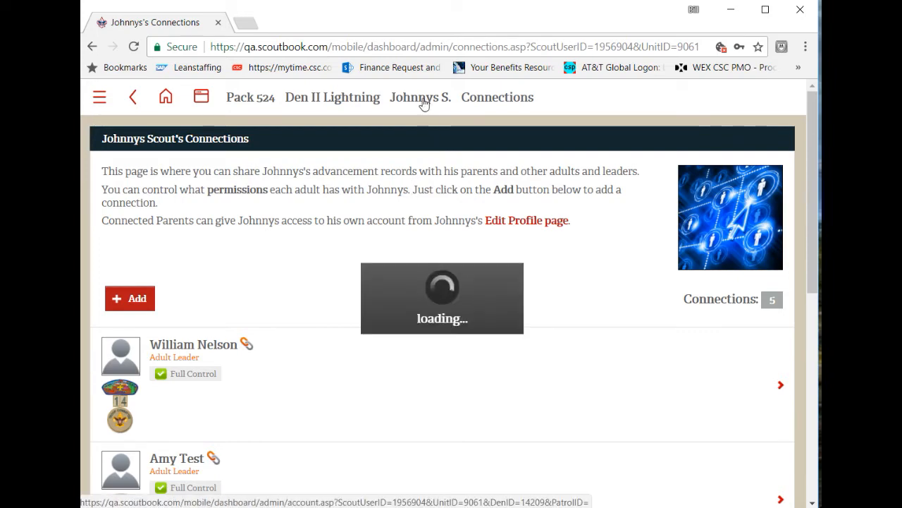
scroll(350, 303, "down", 6)
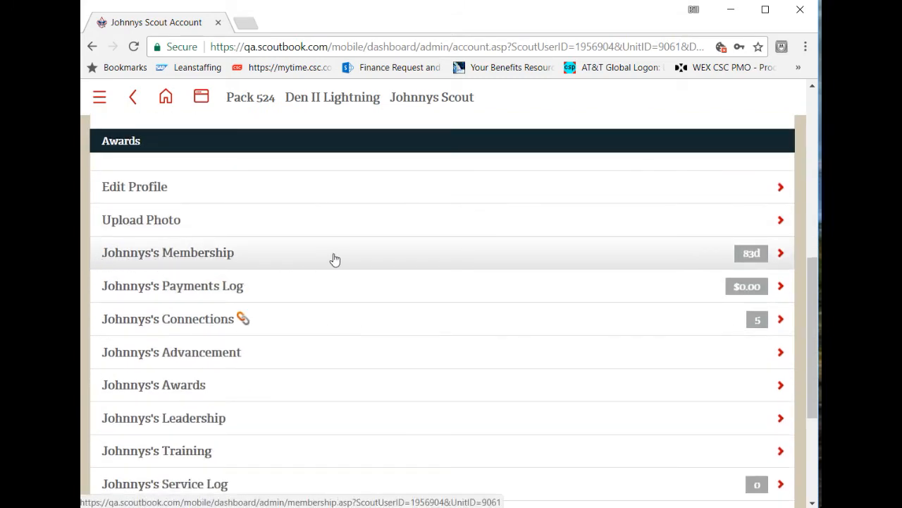
scroll(334, 258, "up", 6)
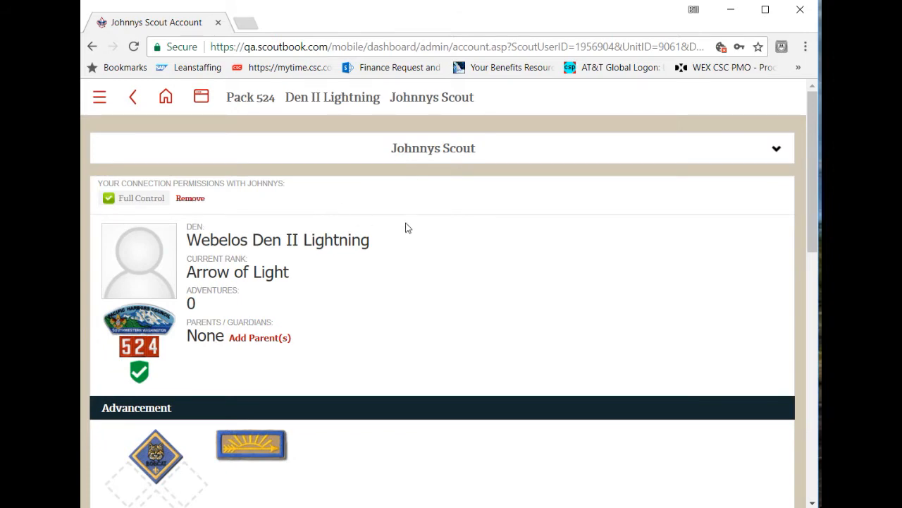
scroll(405, 228, "down", 6)
left_click(240, 258)
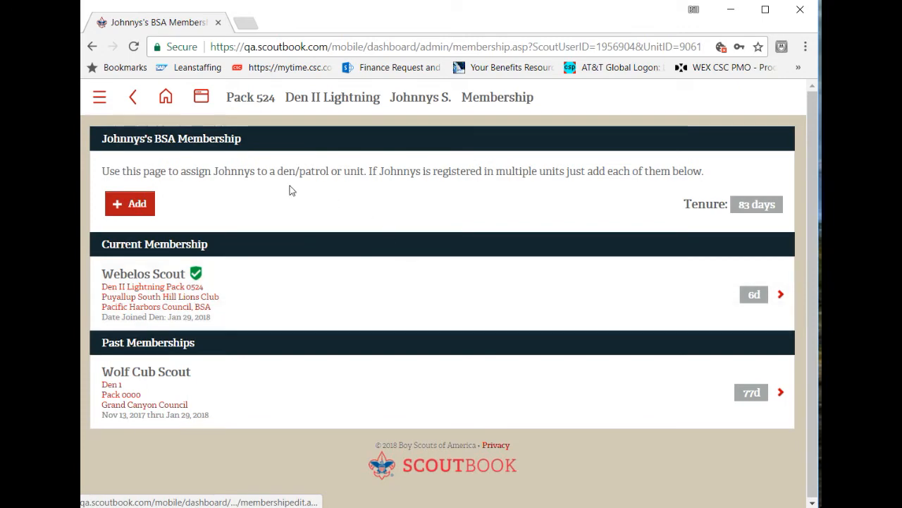
left_click(122, 295)
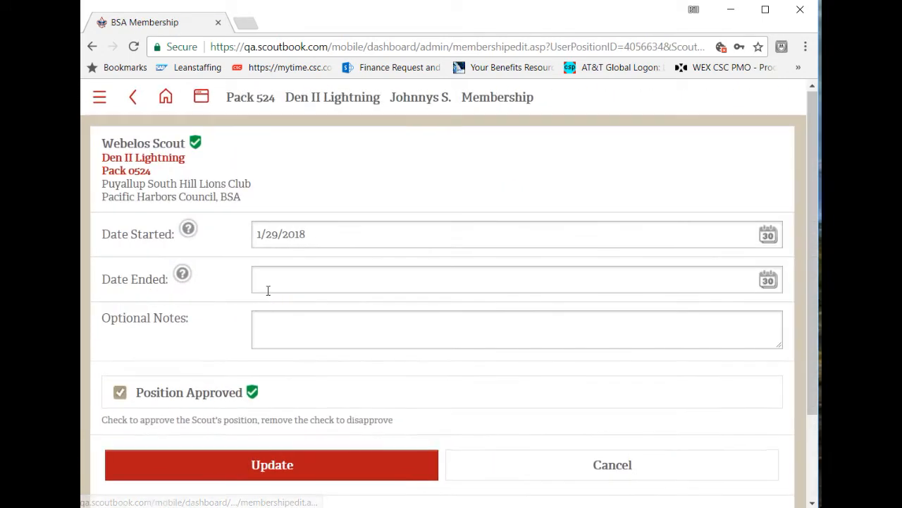
left_click(290, 278)
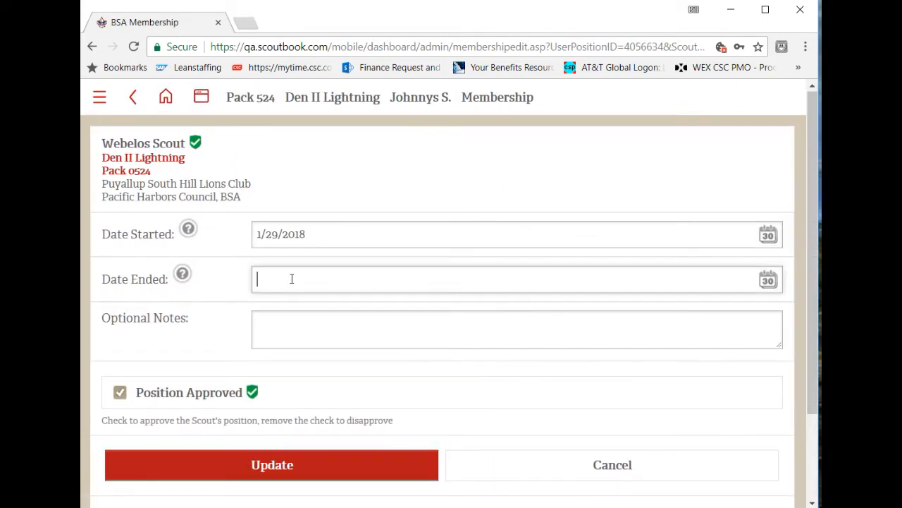
left_click(706, 288)
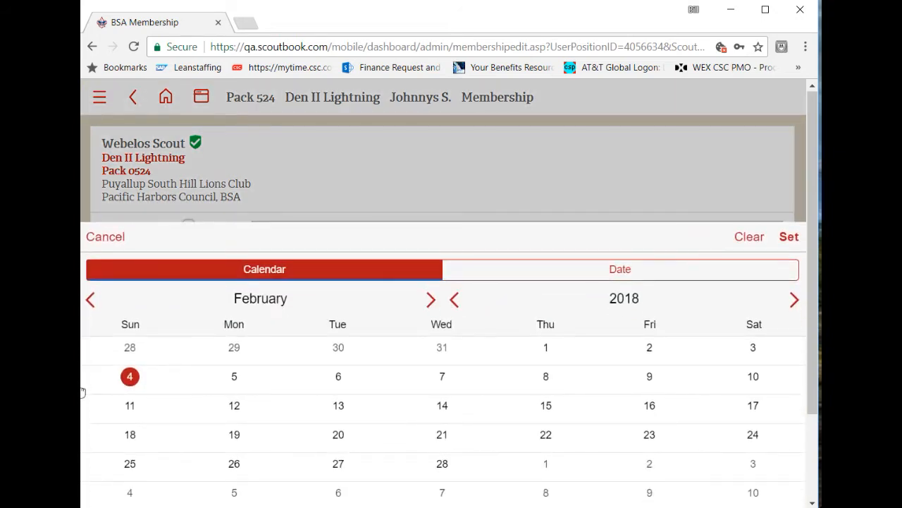
left_click(129, 375)
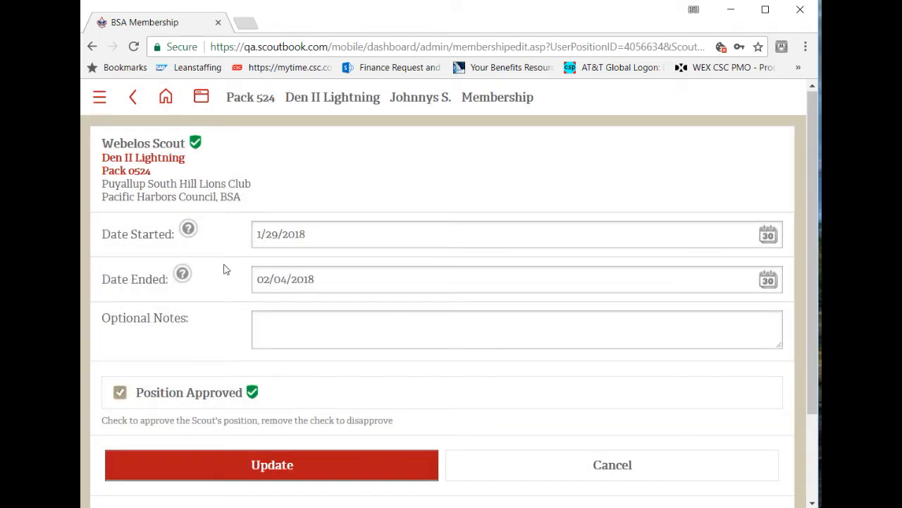
- Remove the position approval from the Scout's ended Webelos Den II Lightning membership and save the update
left_click(125, 397)
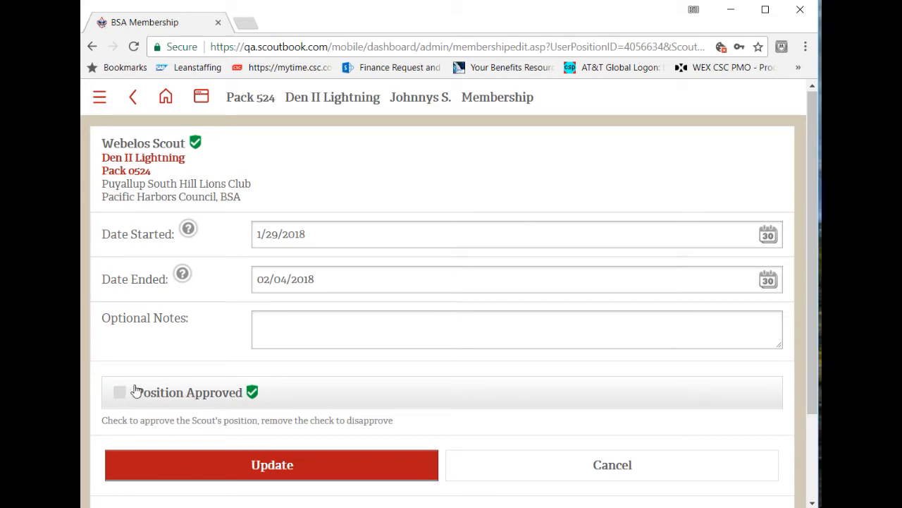
left_click(237, 469)
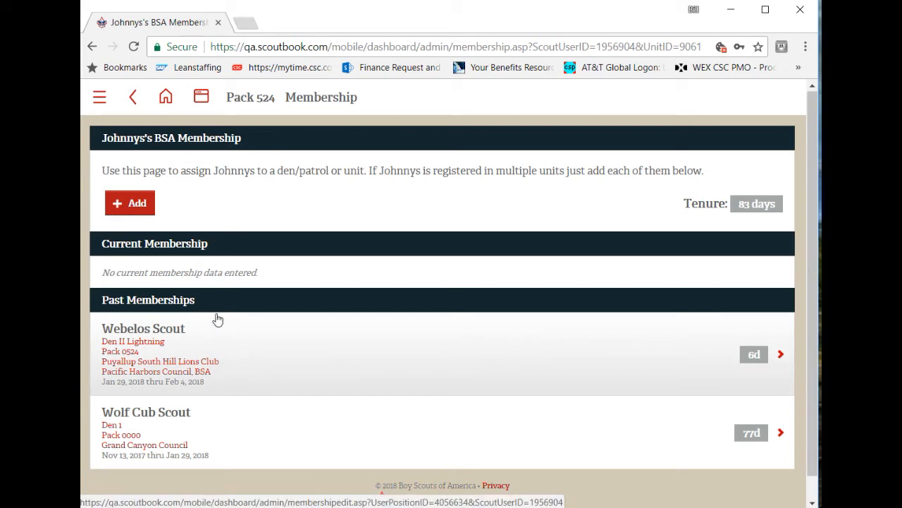
- Add a new membership for the Scout and set its council to Potawatomi Area Council
left_click(141, 204)
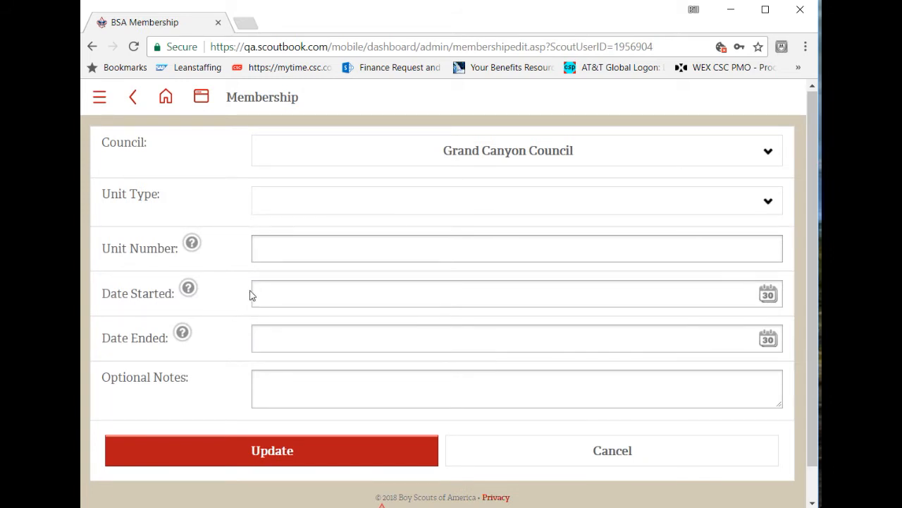
left_click(402, 165)
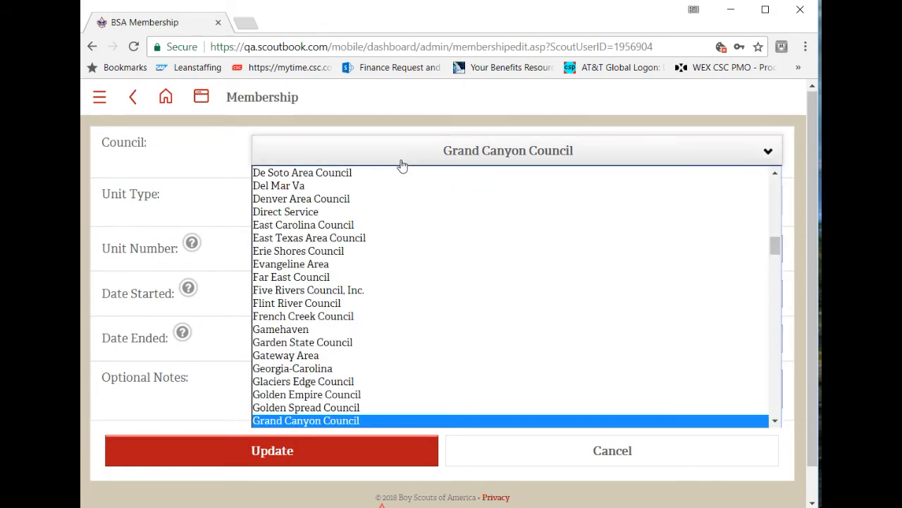
scroll(402, 353, "down", 5)
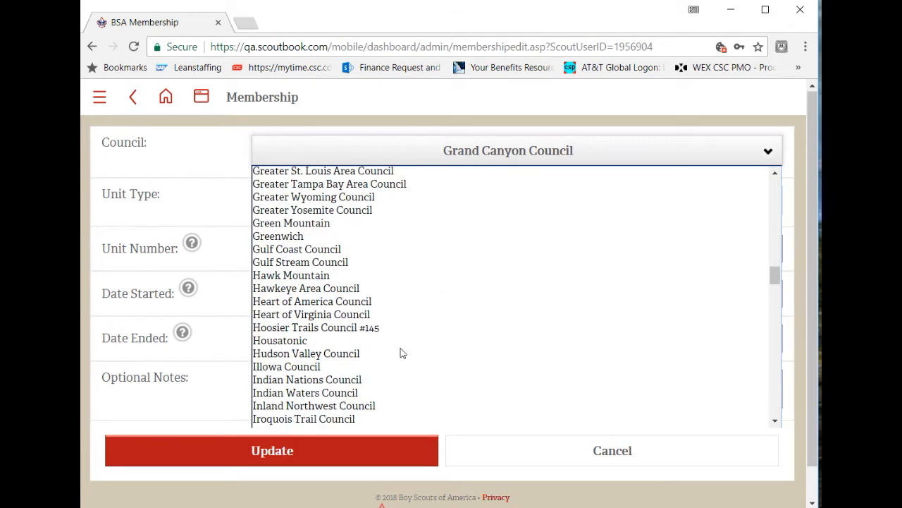
scroll(402, 354, "down", 15)
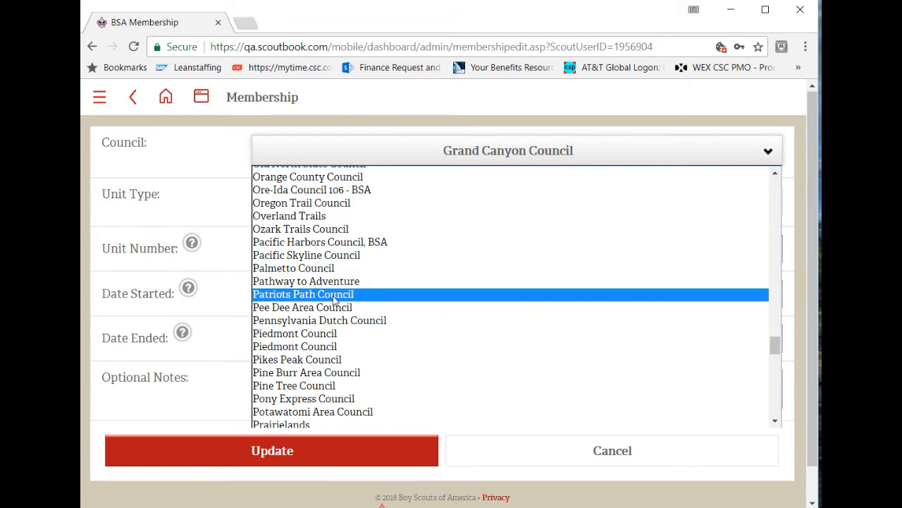
left_click(327, 412)
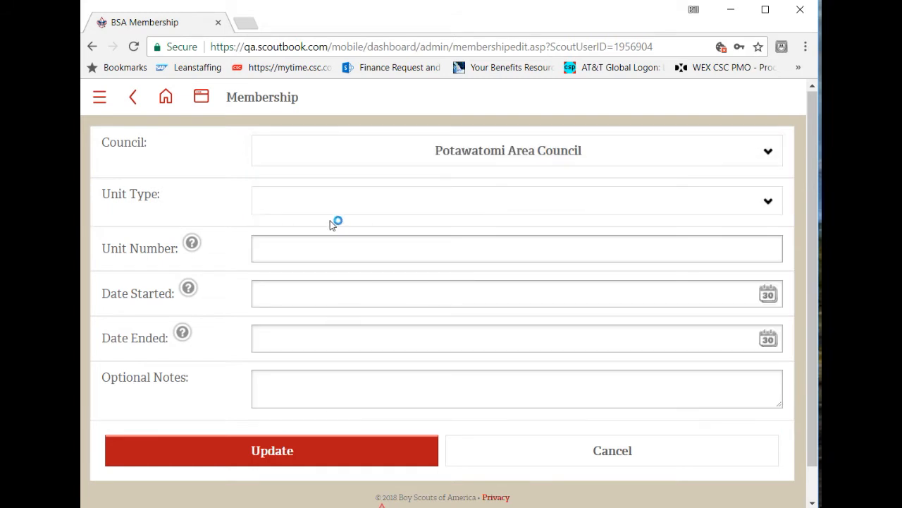
- Set the unit type to Troop and the unit number to 71, and select Troop 0071 - St John Vianney Parish as the unit
left_click(315, 205)
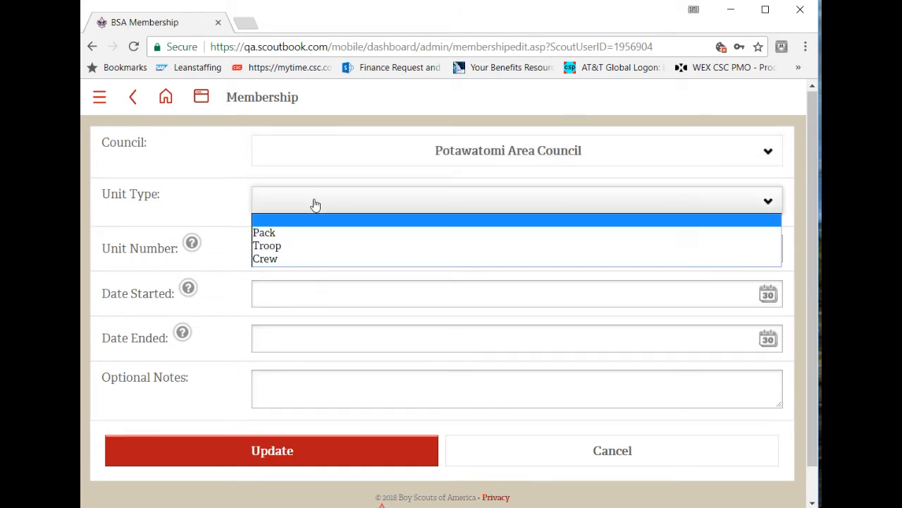
left_click(276, 246)
left_click(283, 251)
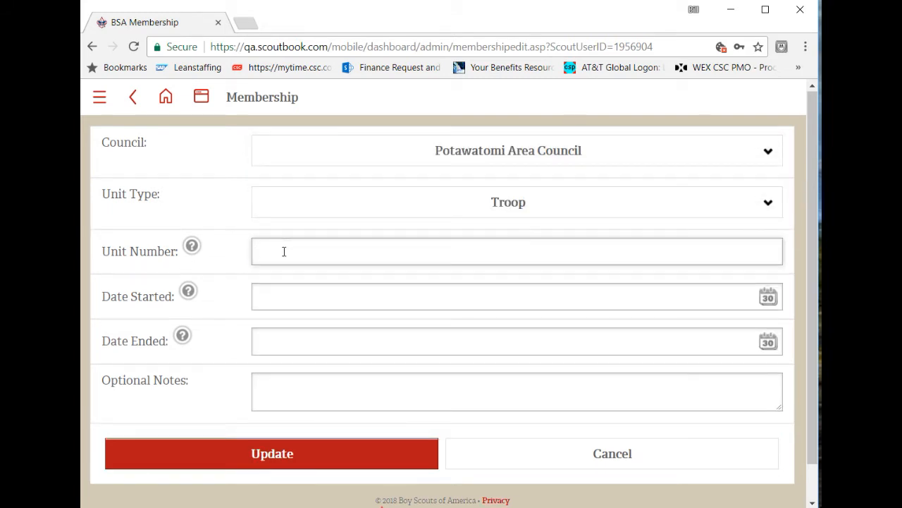
type("71")
key("Tab")
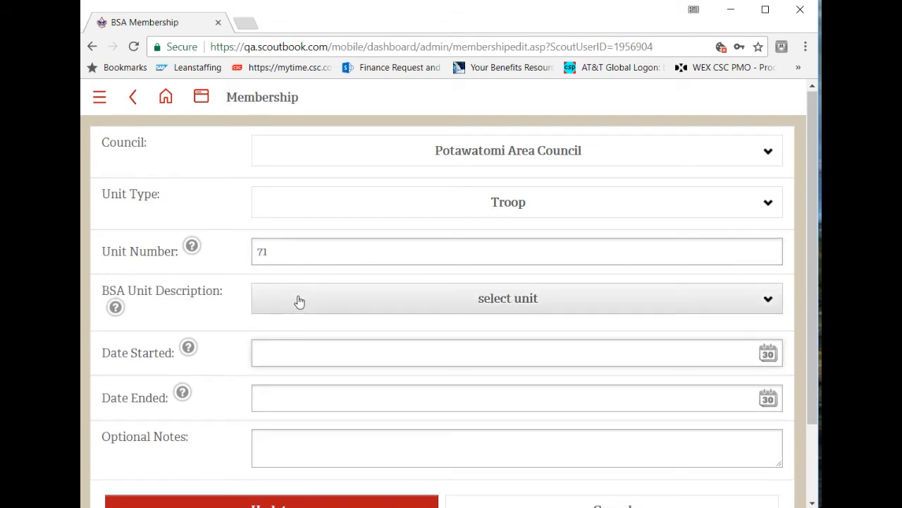
left_click(299, 301)
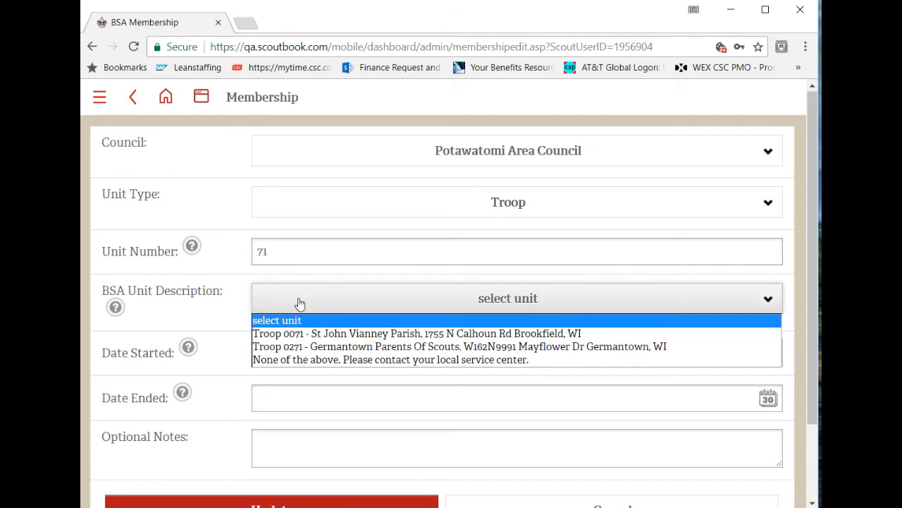
left_click(341, 332)
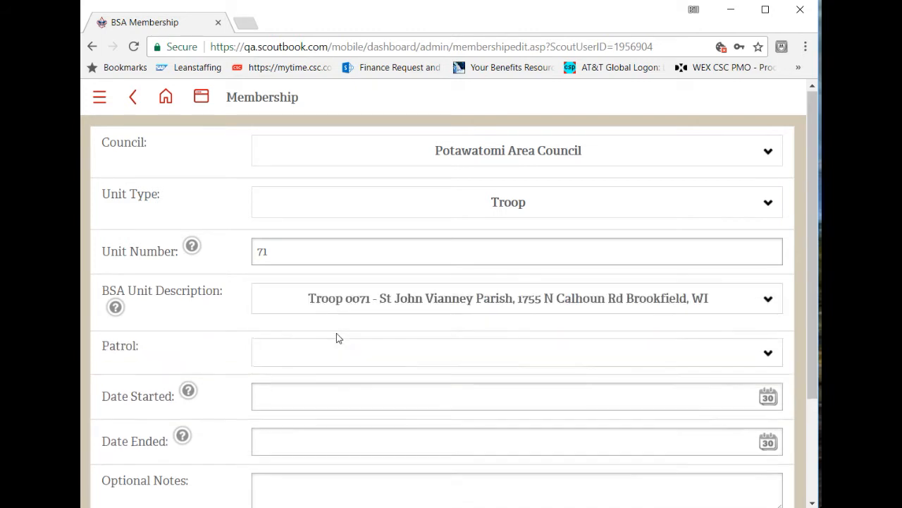
- Assign the Scout to the BIRD patrol in the new troop membership
left_click(311, 361)
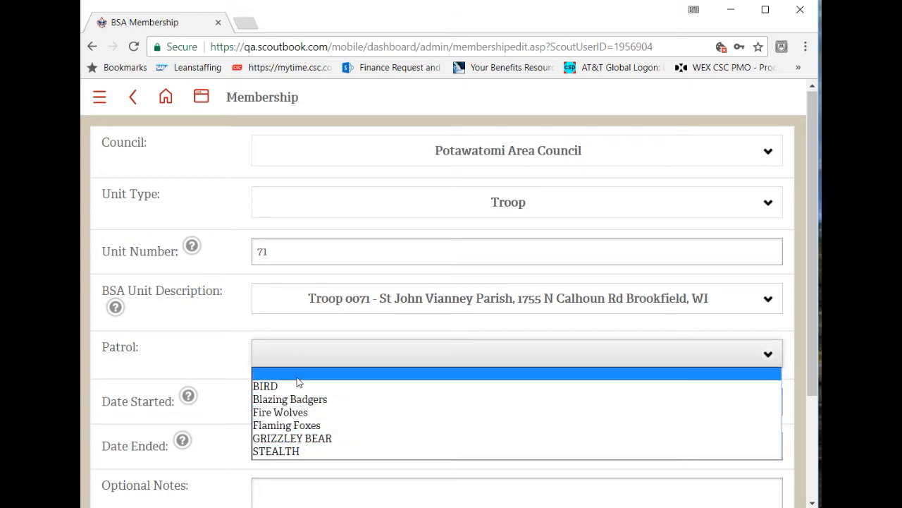
left_click(297, 378)
left_click(298, 356)
left_click(298, 356)
left_click(298, 358)
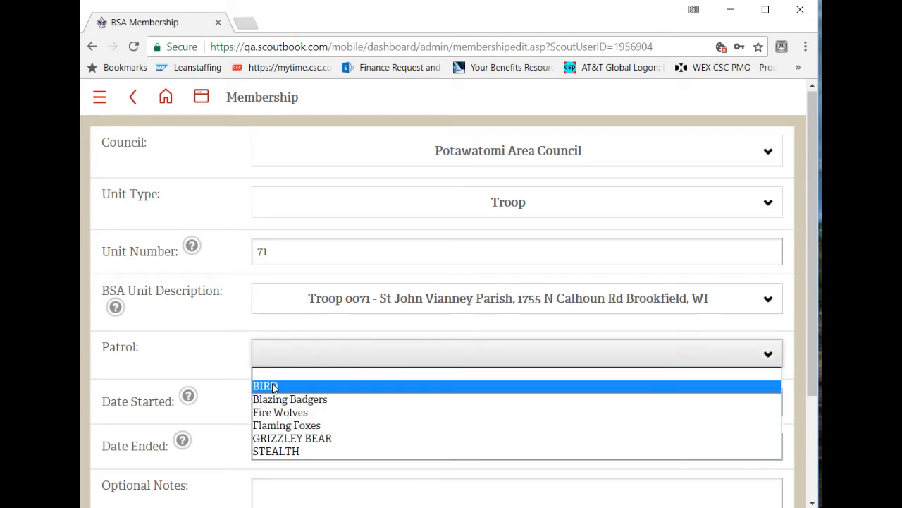
left_click(325, 387)
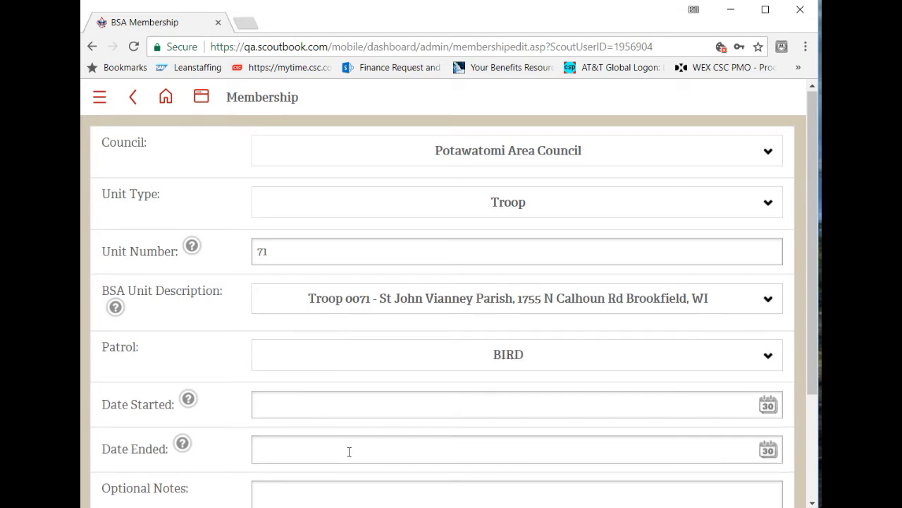
- Set the new troop membership's start date to 02/04/2018 and save the membership
left_click(768, 405)
left_click(130, 375)
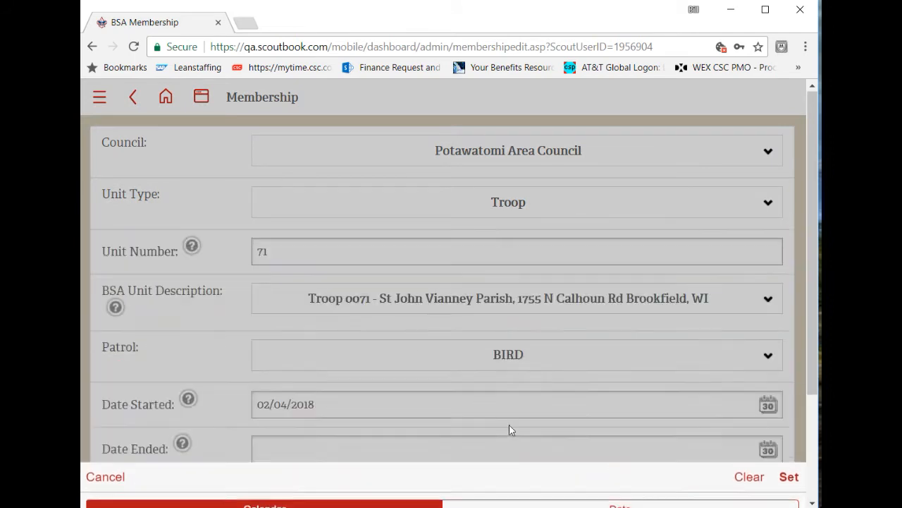
scroll(543, 437, "down", 2)
scroll(543, 438, "down", 1)
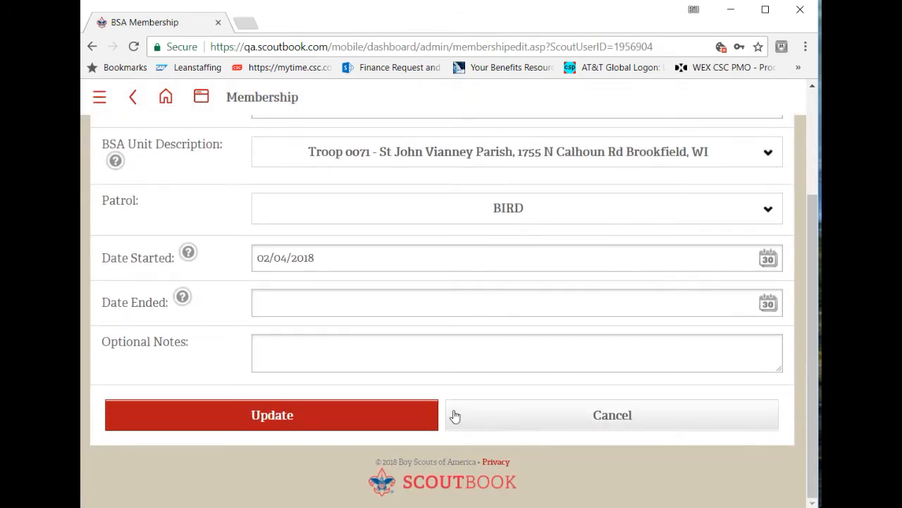
left_click(282, 423)
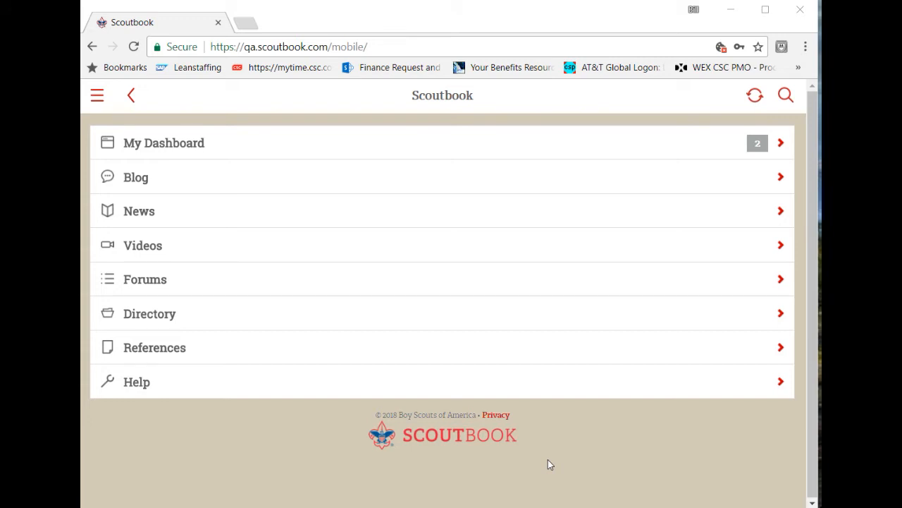
- Open Troop 71 from the dashboard and go to the BIRD Patrol's roster of Scouts
left_click(148, 146)
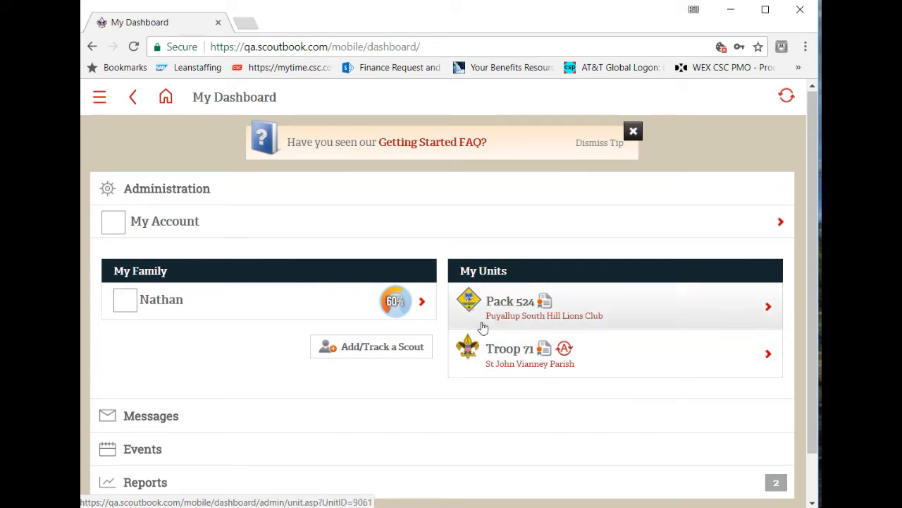
left_click(510, 349)
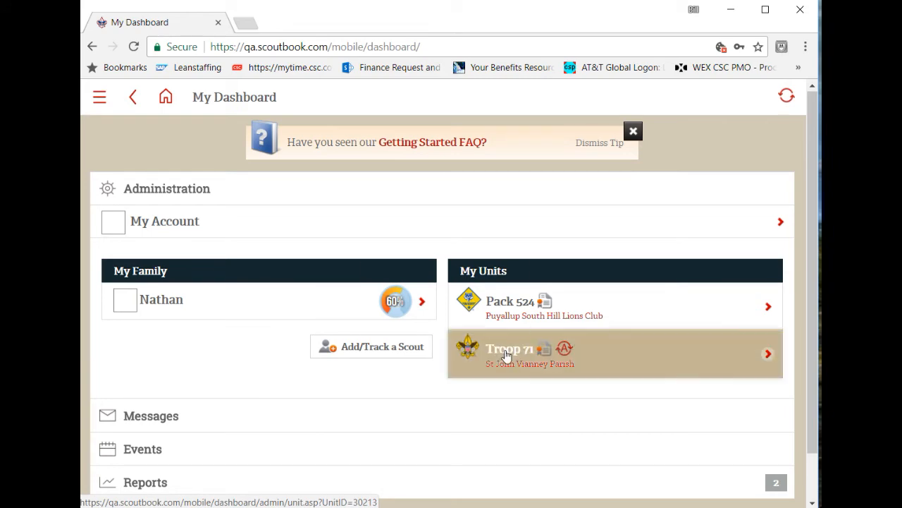
scroll(342, 338, "down", 2)
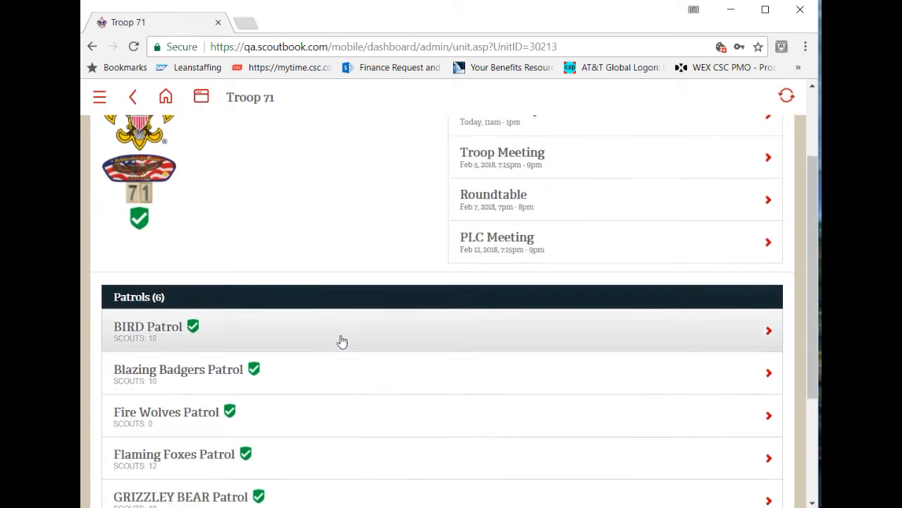
left_click(157, 304)
scroll(360, 312, "down", 4)
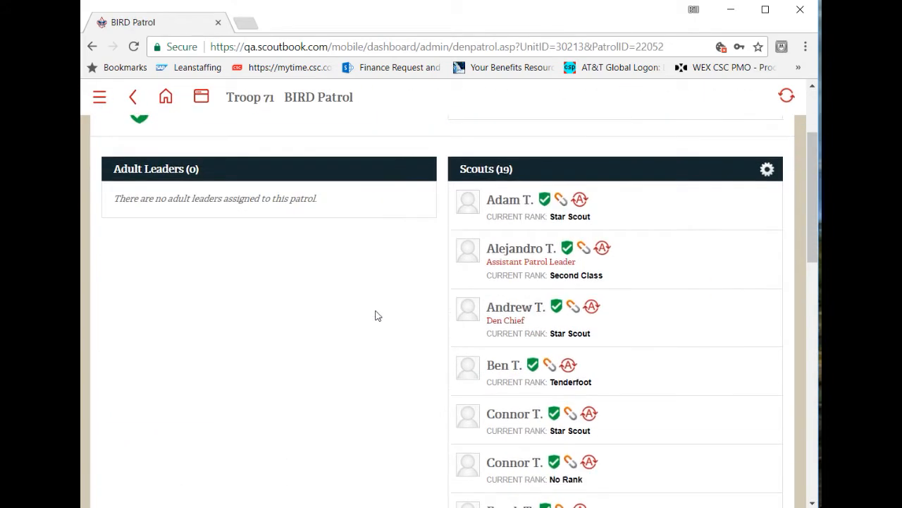
- Check the connection status of the first Scout in the BIRD Patrol roster, and find the transferred Scout in the list
scroll(385, 299, "up", 1)
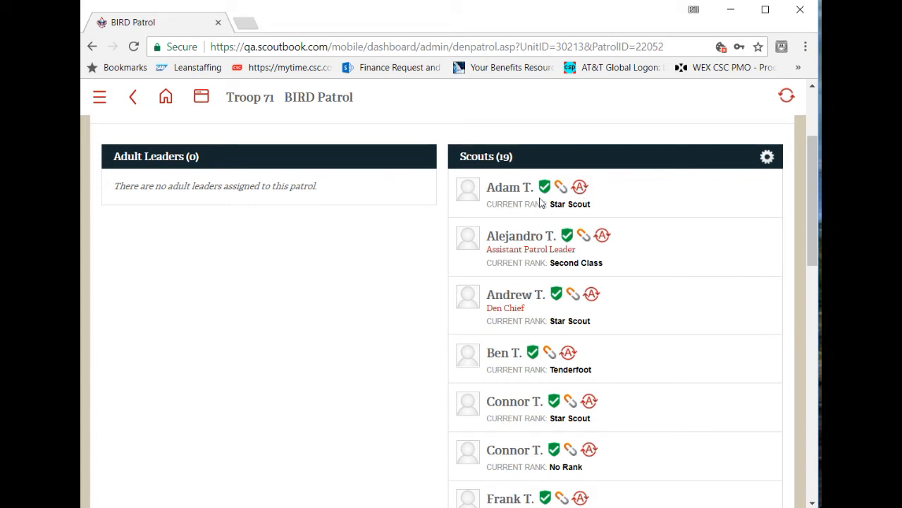
left_click(562, 188)
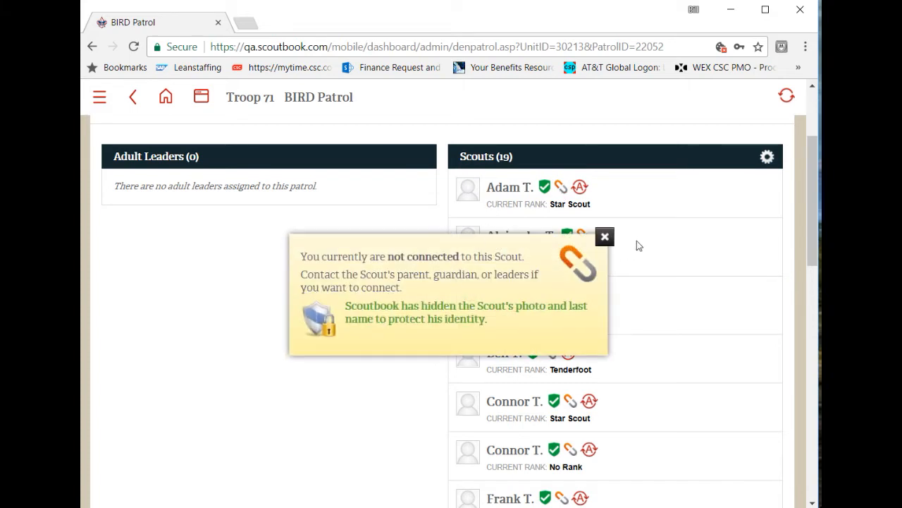
left_click(604, 236)
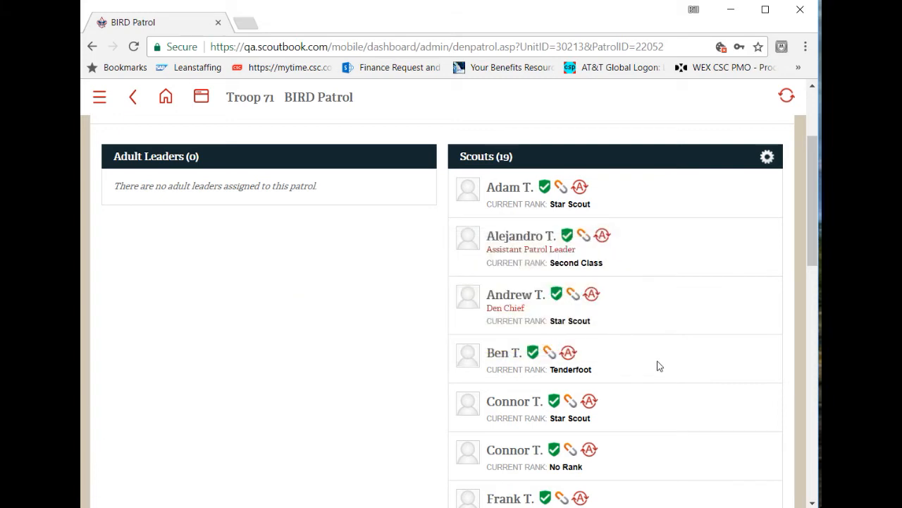
scroll(635, 338, "down", 1)
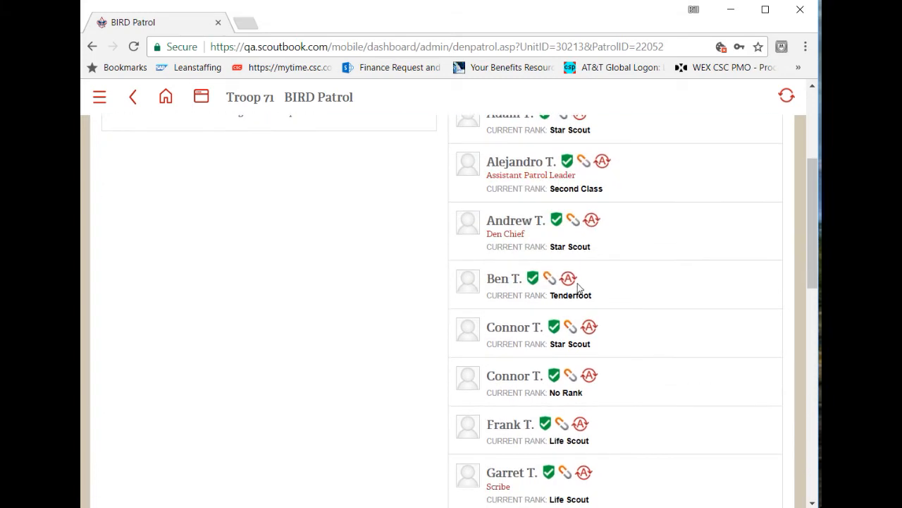
scroll(466, 303, "down", 3)
scroll(453, 304, "down", 3)
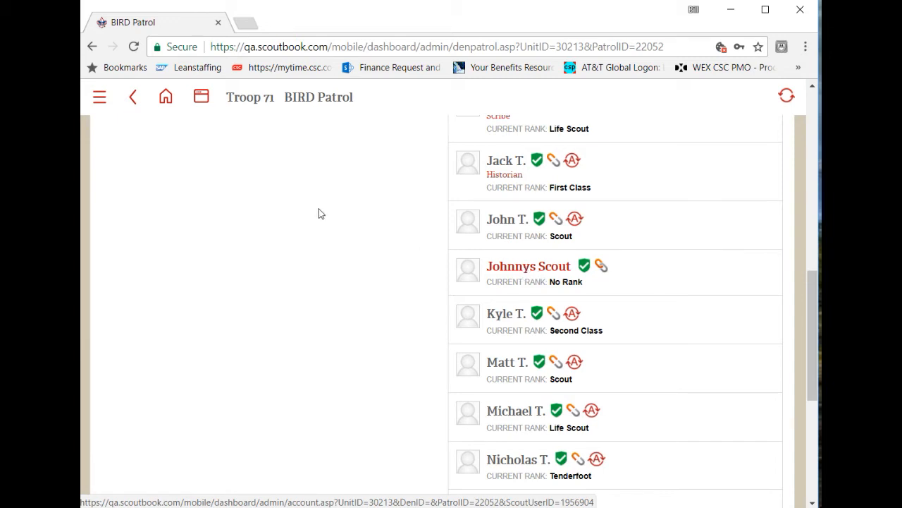
scroll(210, 217, "up", 5)
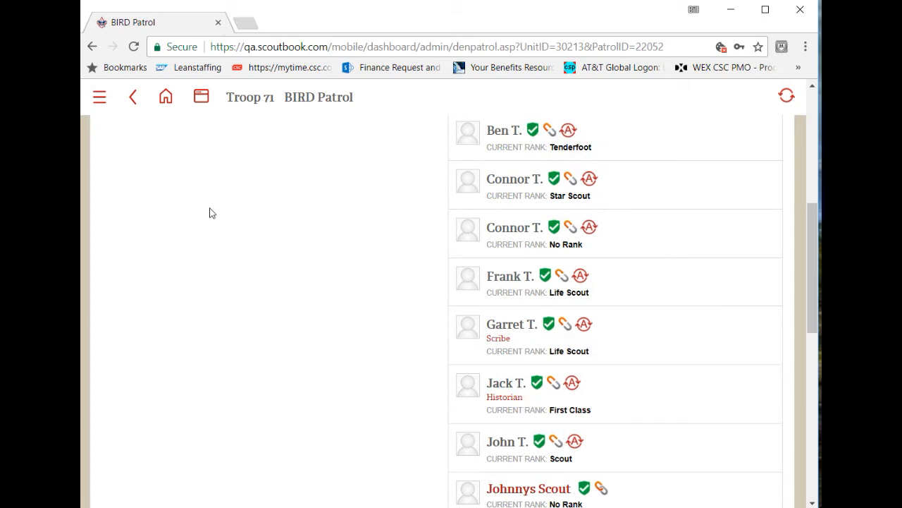
- Log out of the current account and log in with the council administrator's account
left_click(99, 102)
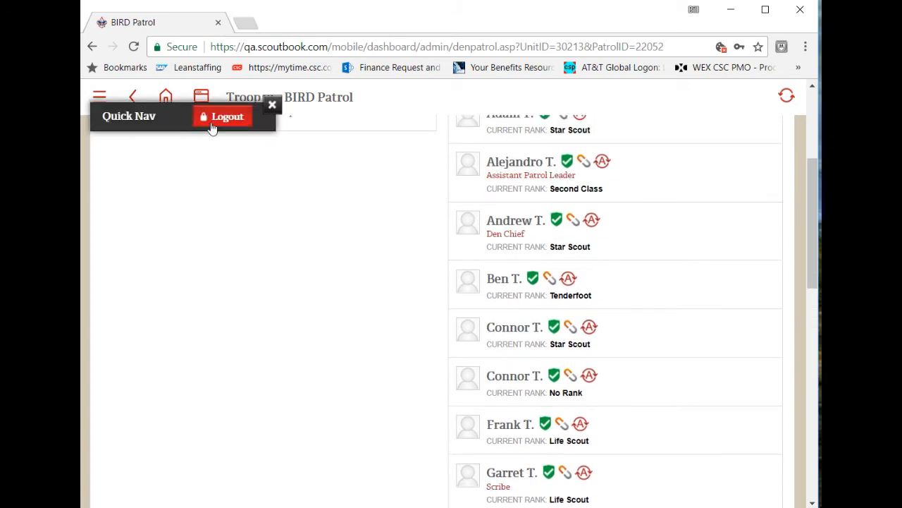
left_click(218, 114)
left_click(119, 101)
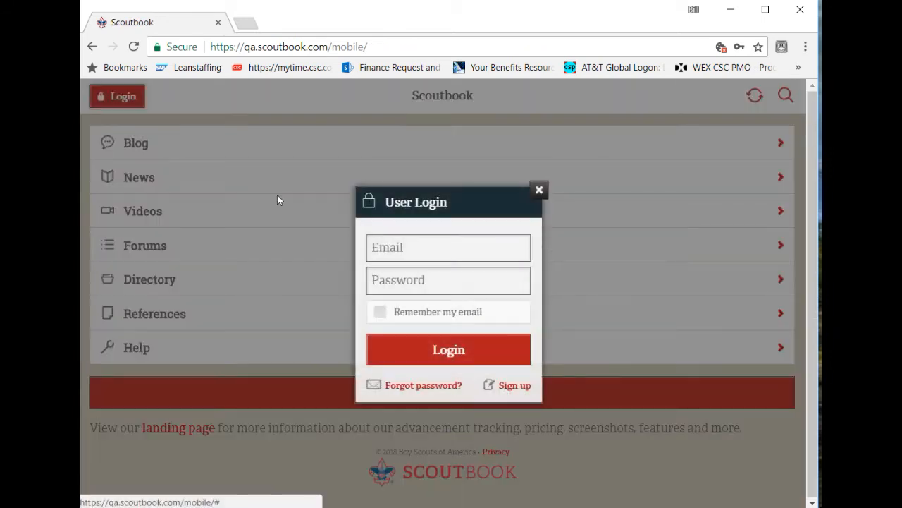
left_click(429, 359)
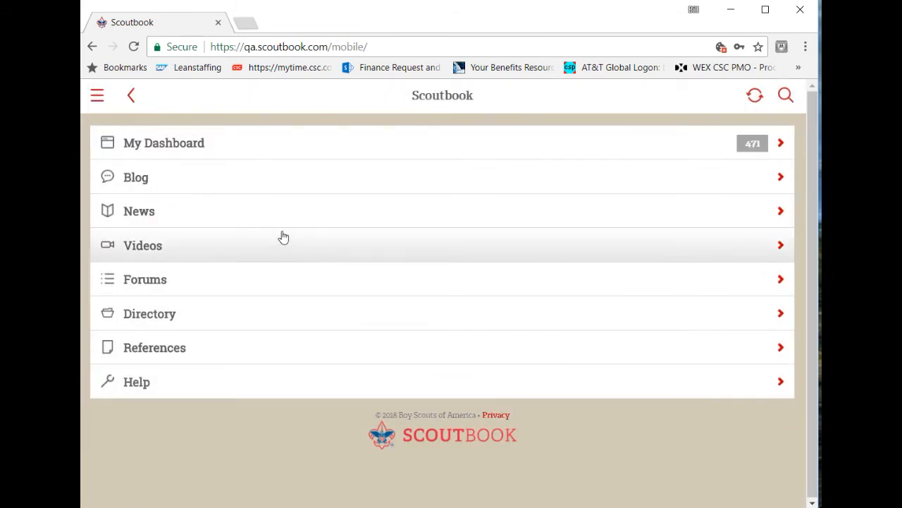
- Open Troop 71 from the dashboard's unit list and go into its BIRD Patrol
left_click(264, 155)
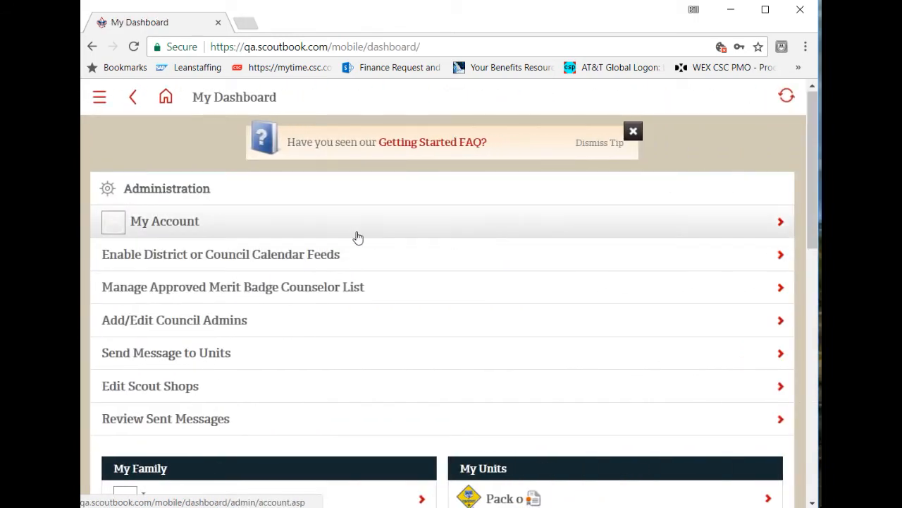
scroll(276, 230, "down", 4)
scroll(603, 311, "down", 3)
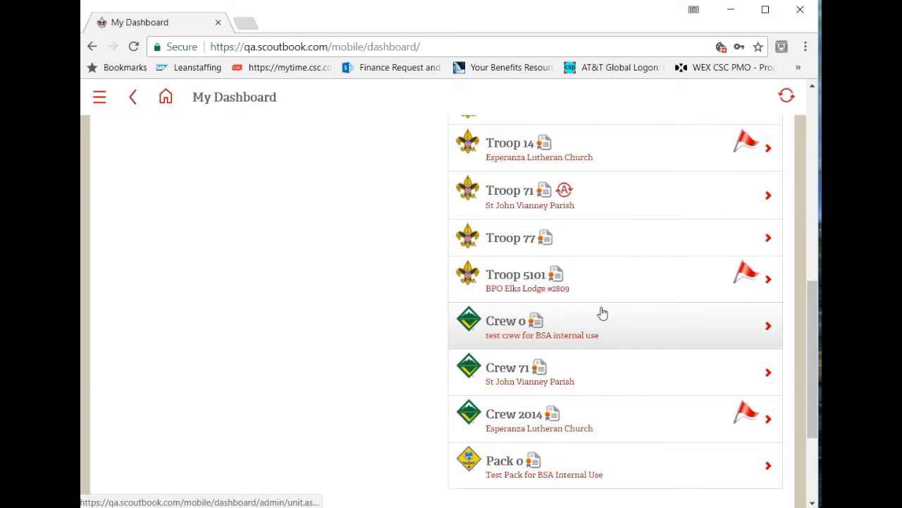
left_click(506, 208)
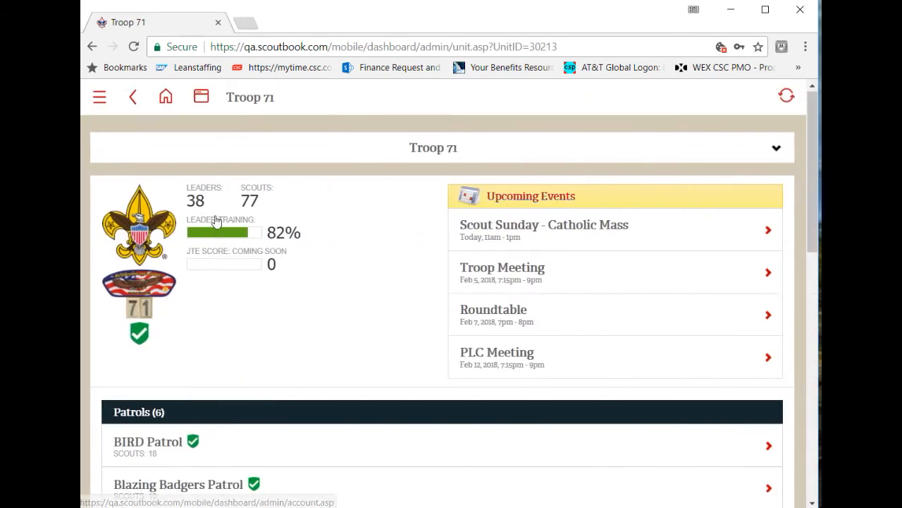
scroll(237, 225, "down", 2)
scroll(237, 225, "down", 2)
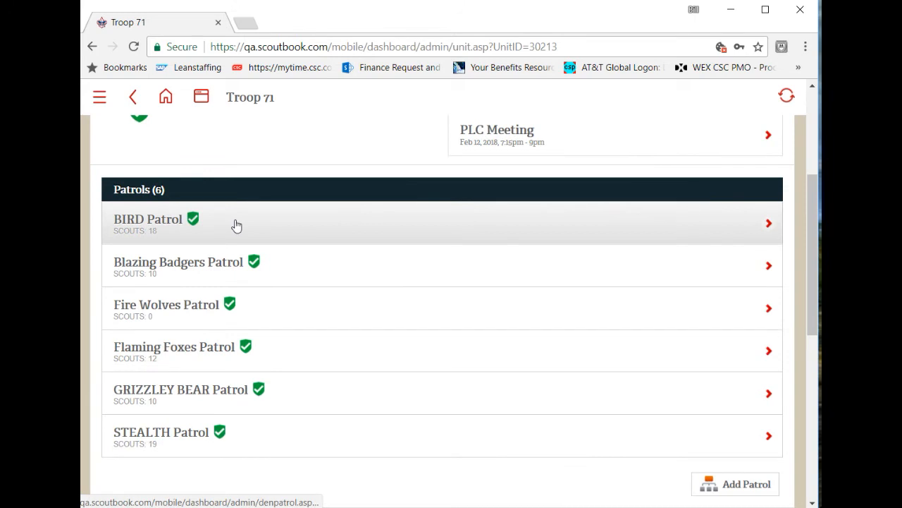
scroll(315, 256, "up", 3)
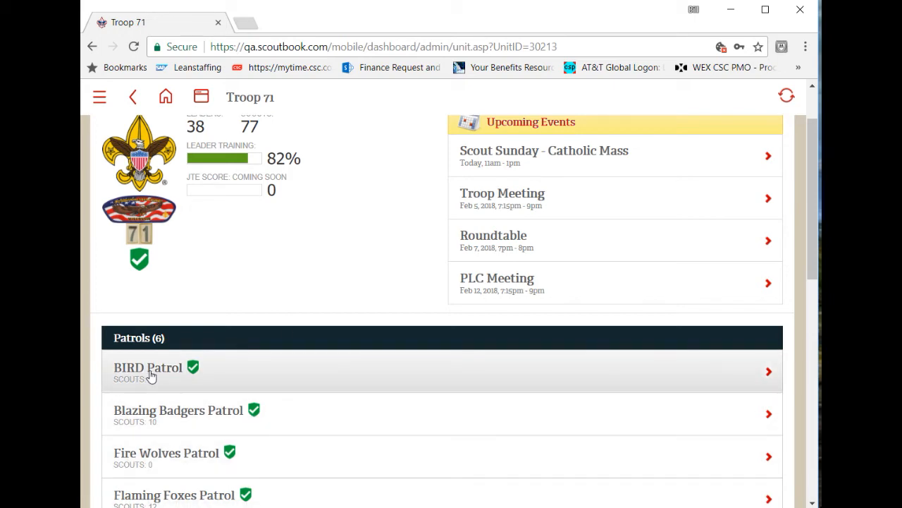
left_click(151, 376)
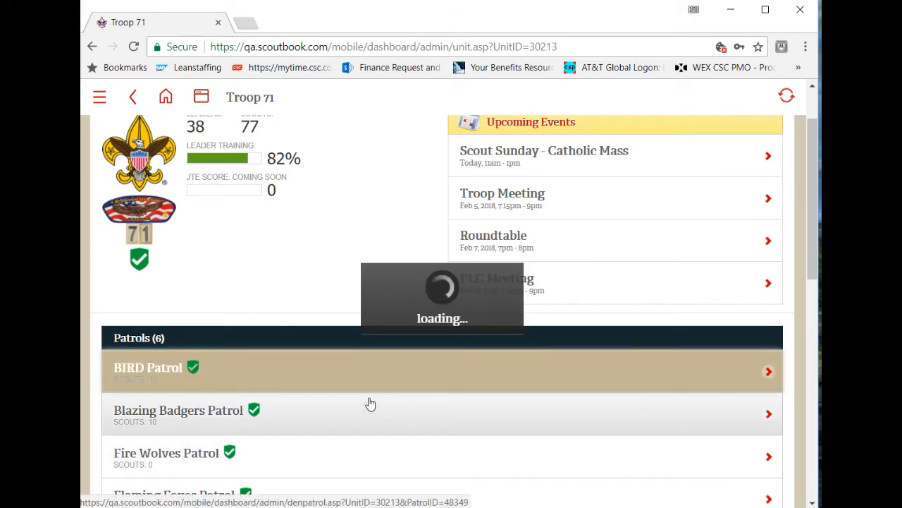
scroll(368, 401, "down", 3)
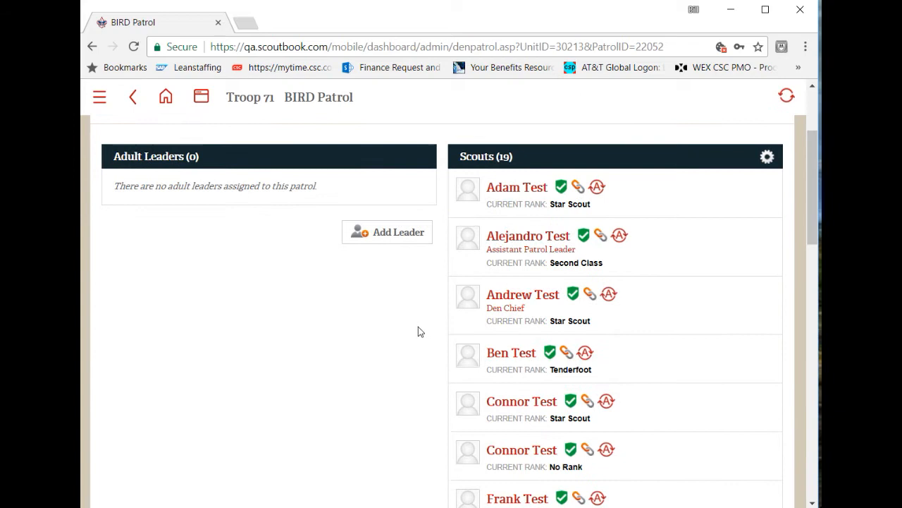
scroll(630, 342, "down", 6)
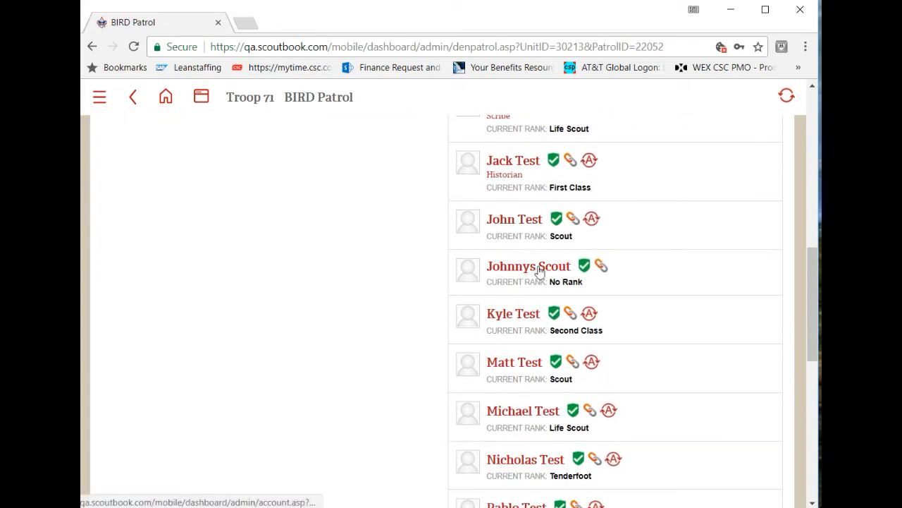
left_click(539, 271)
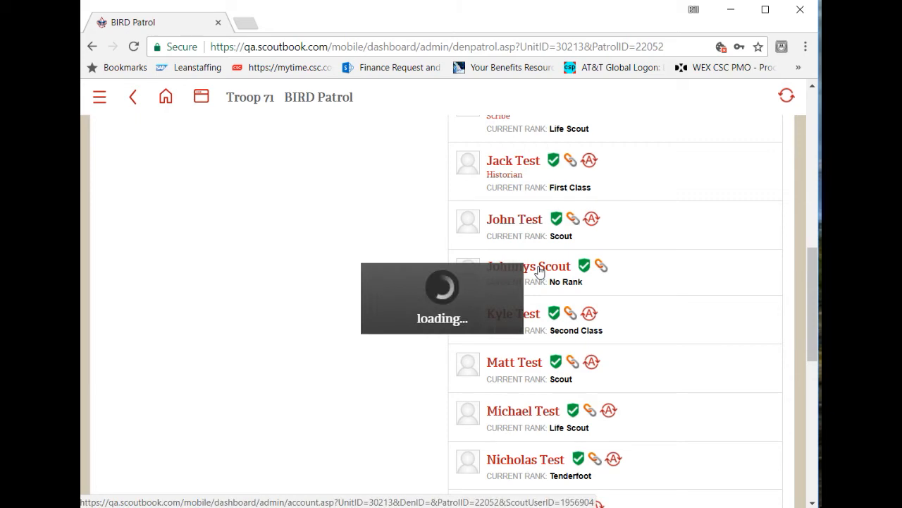
scroll(174, 330, "down", 4)
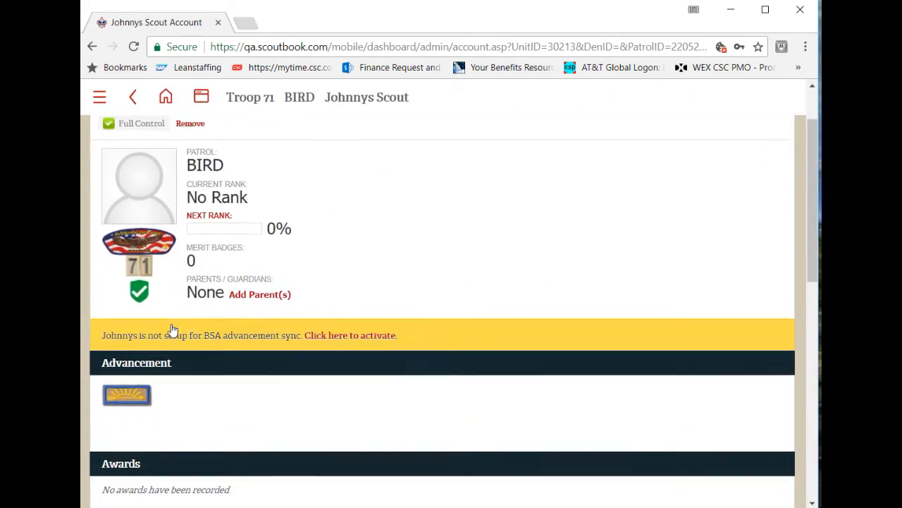
- Open the Scout's current BIRD Patrol membership, make sure Position Approved is checked, and update the membership
left_click(159, 391)
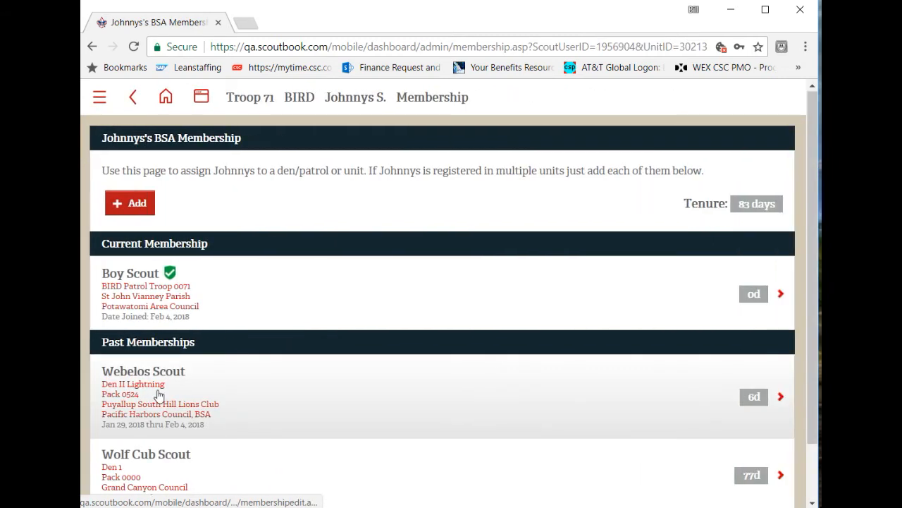
left_click(150, 286)
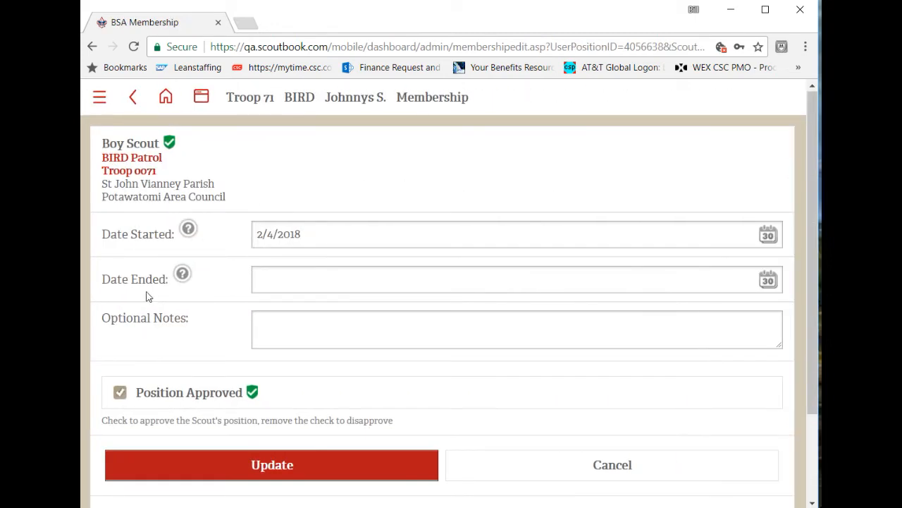
left_click(121, 396)
left_click(121, 396)
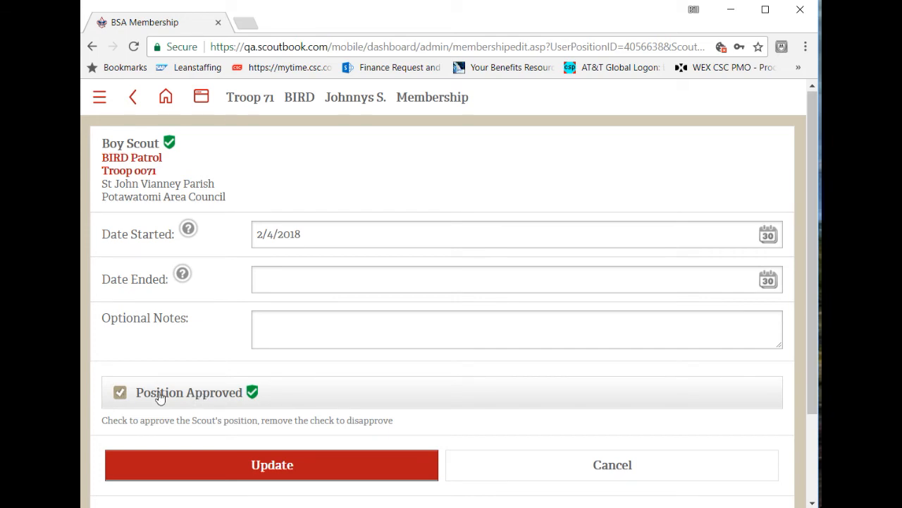
left_click(179, 478)
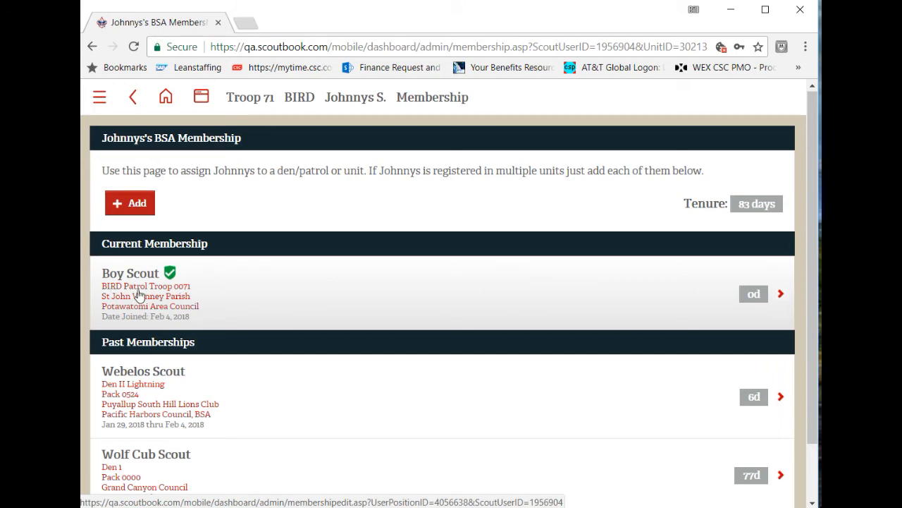
left_click(346, 98)
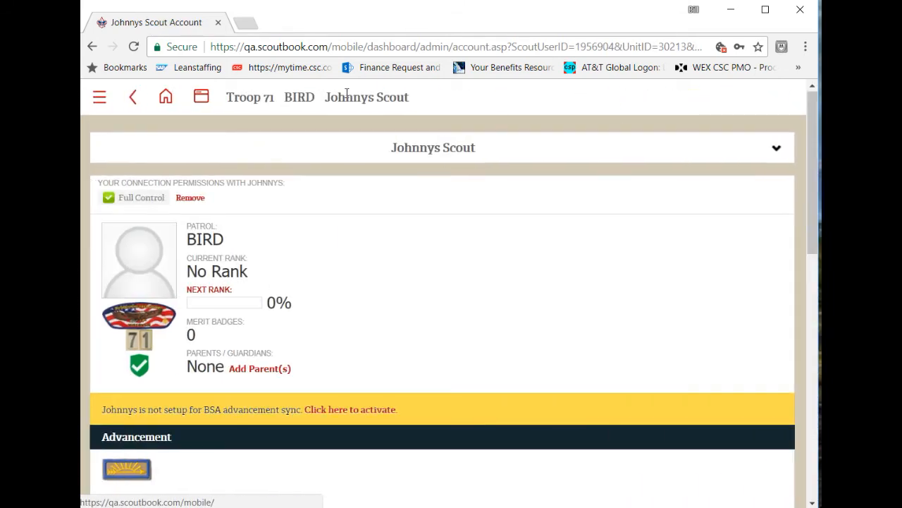
left_click(349, 409)
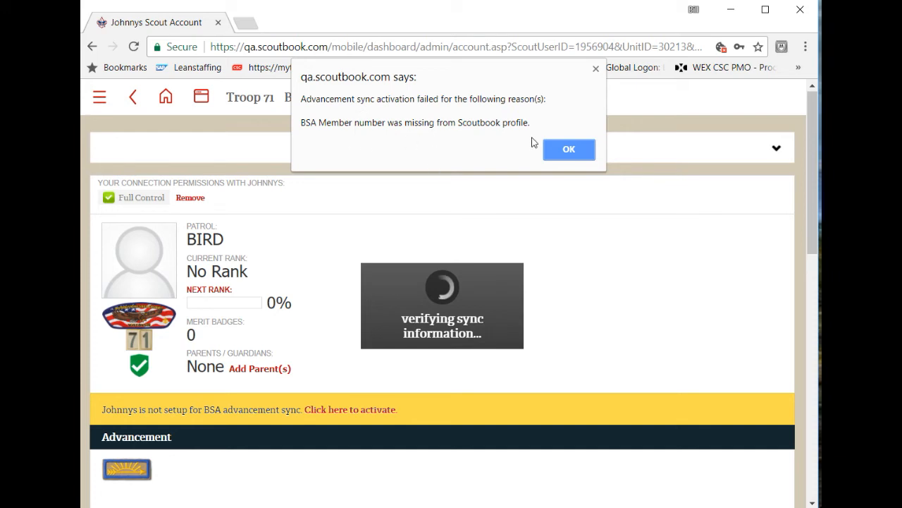
left_click(560, 148)
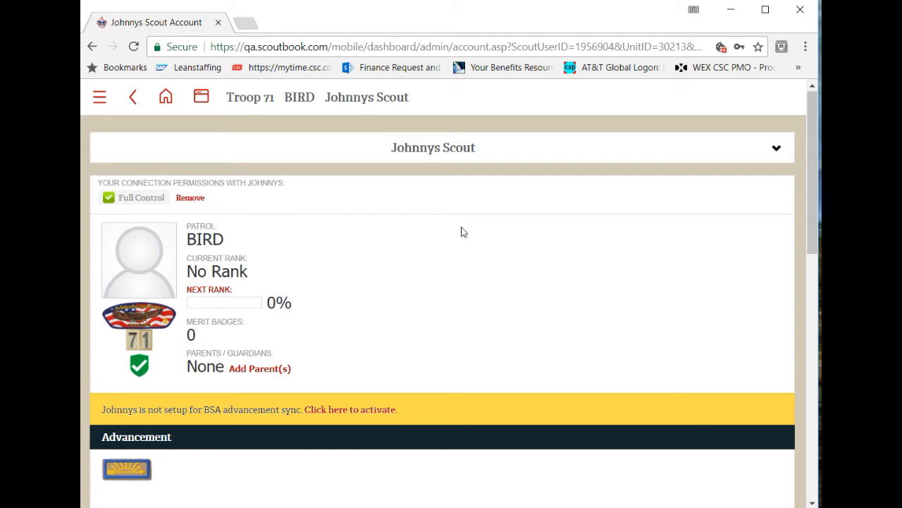
scroll(462, 232, "down", 3)
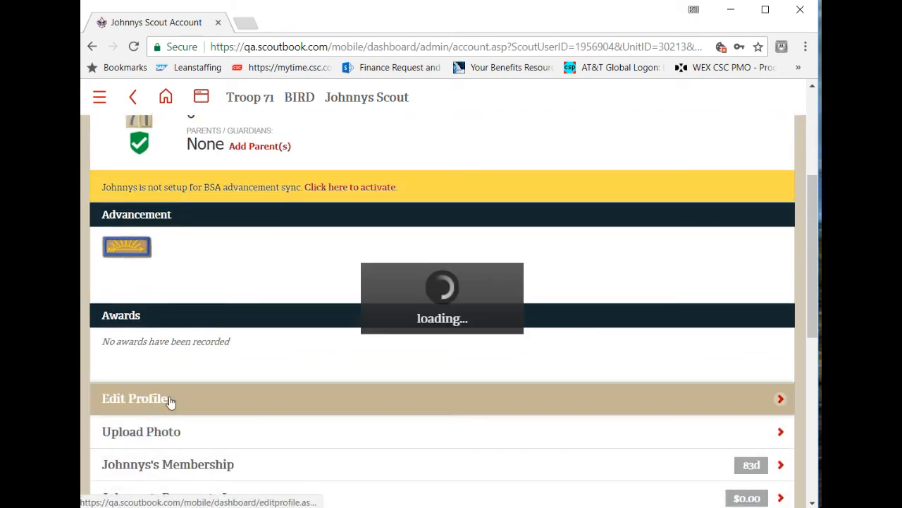
left_click(155, 402)
scroll(178, 347, "down", 3)
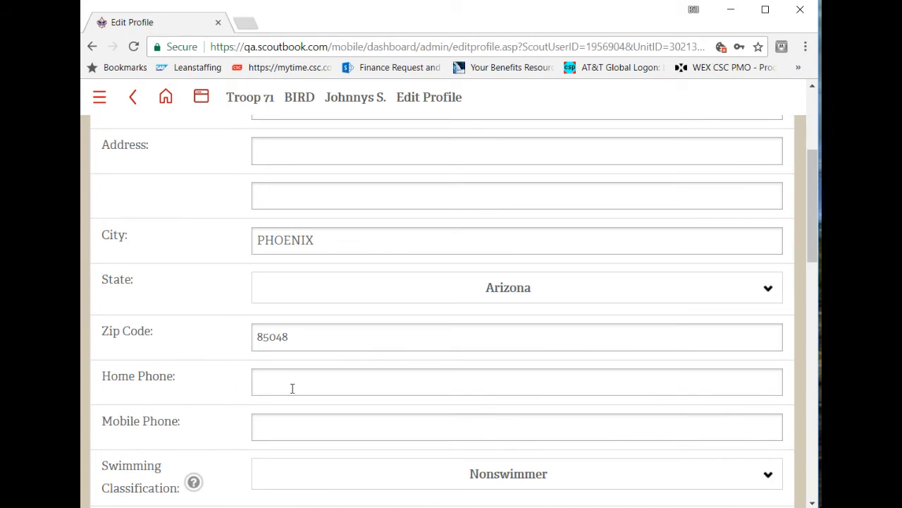
scroll(226, 372, "down", 1)
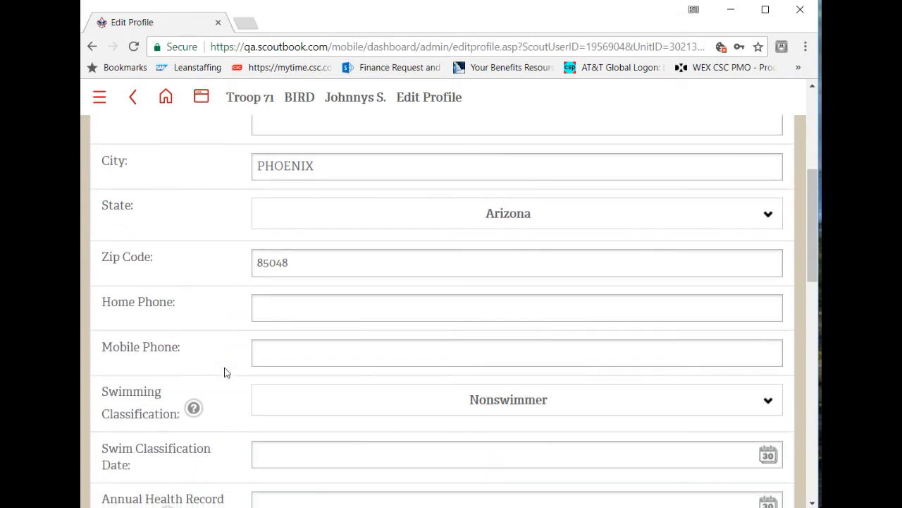
scroll(218, 380, "down", 4)
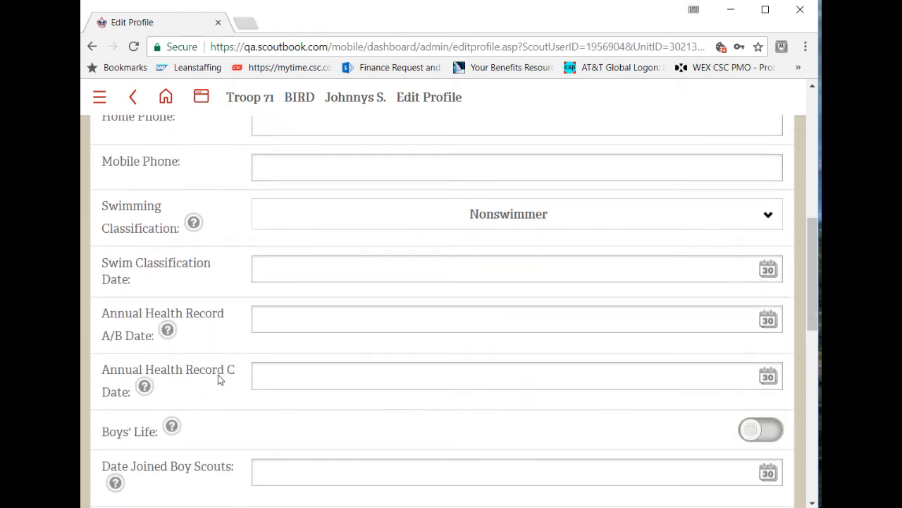
scroll(218, 379, "down", 2)
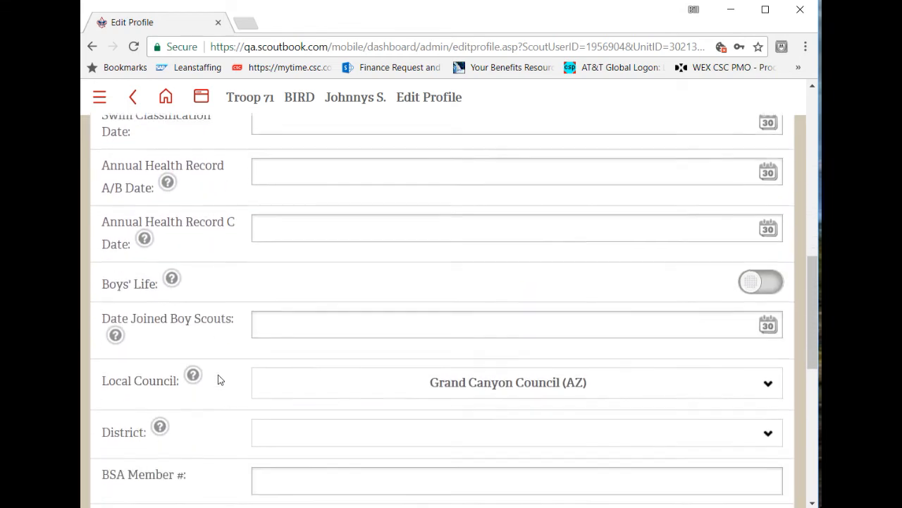
scroll(218, 379, "down", 1)
left_click(298, 302)
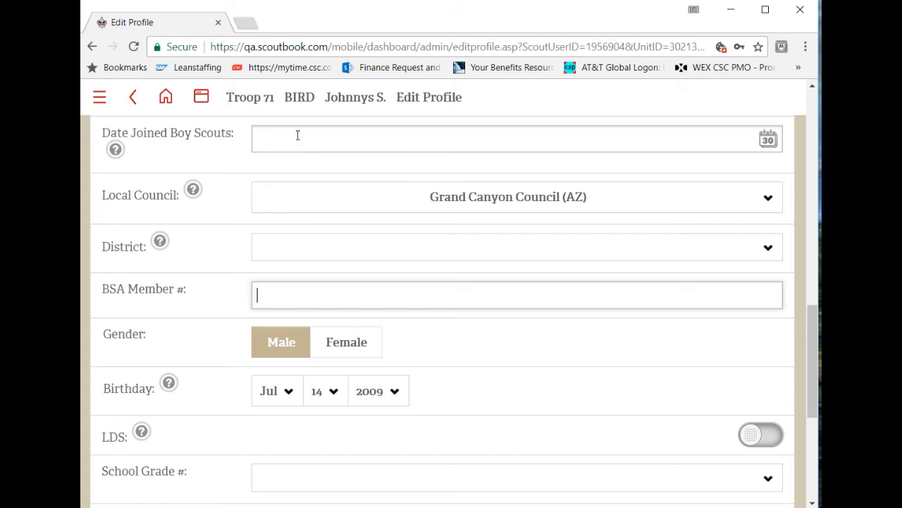
left_click(359, 103)
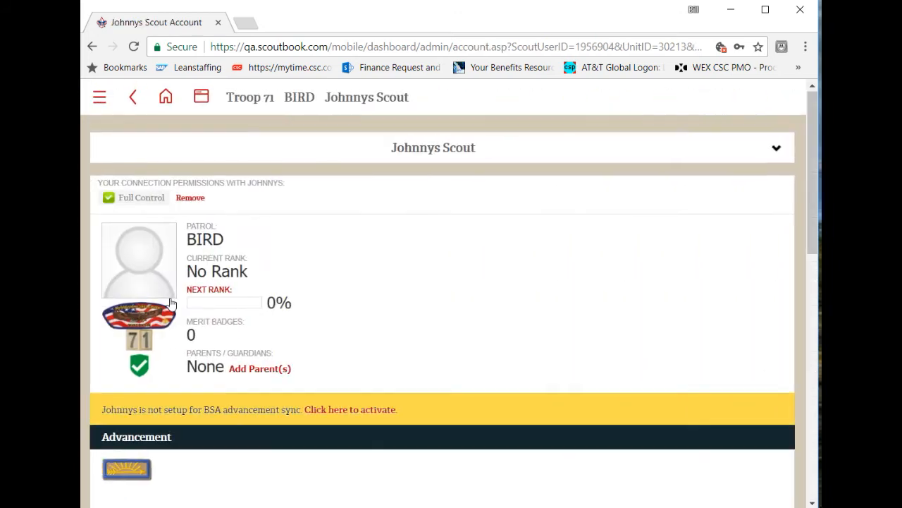
scroll(173, 302, "down", 3)
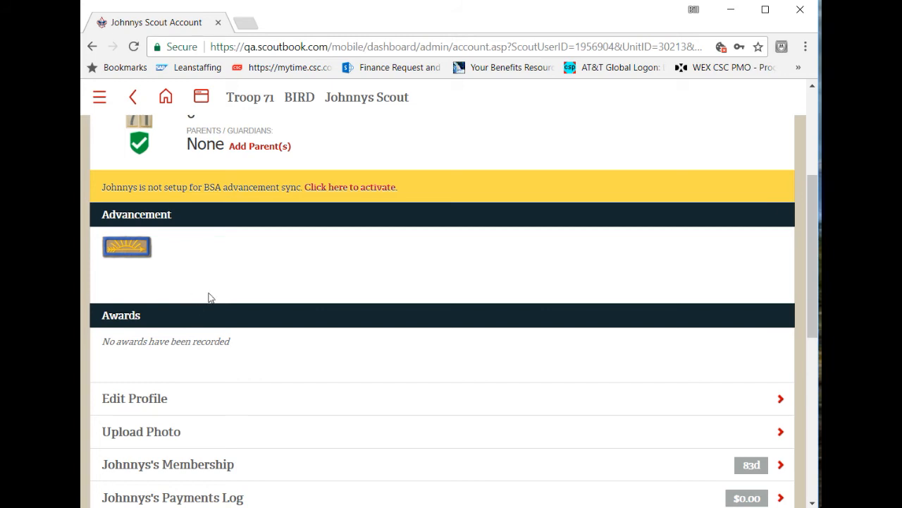
scroll(209, 298, "down", 2)
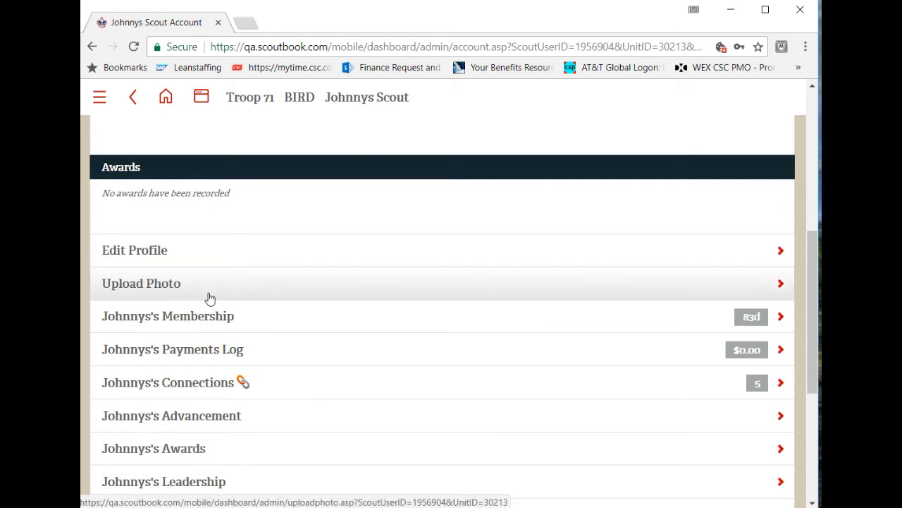
scroll(209, 298, "down", 2)
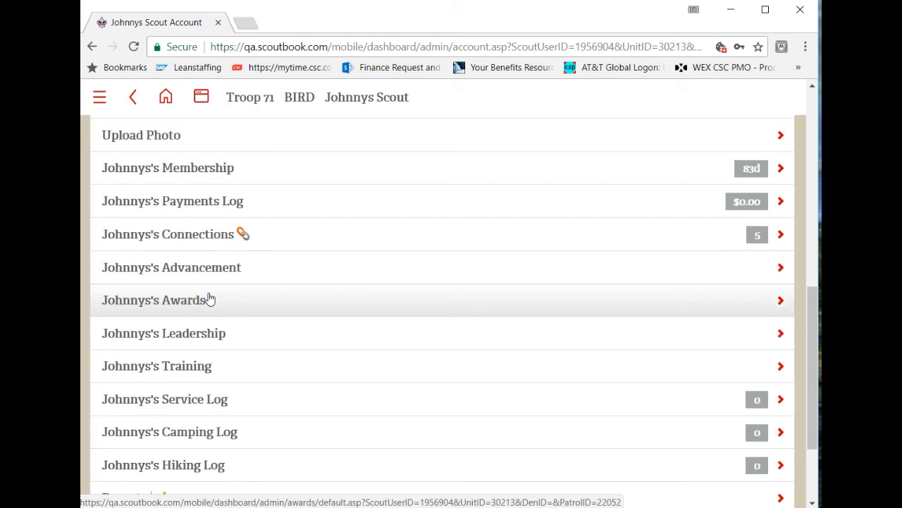
left_click(209, 300)
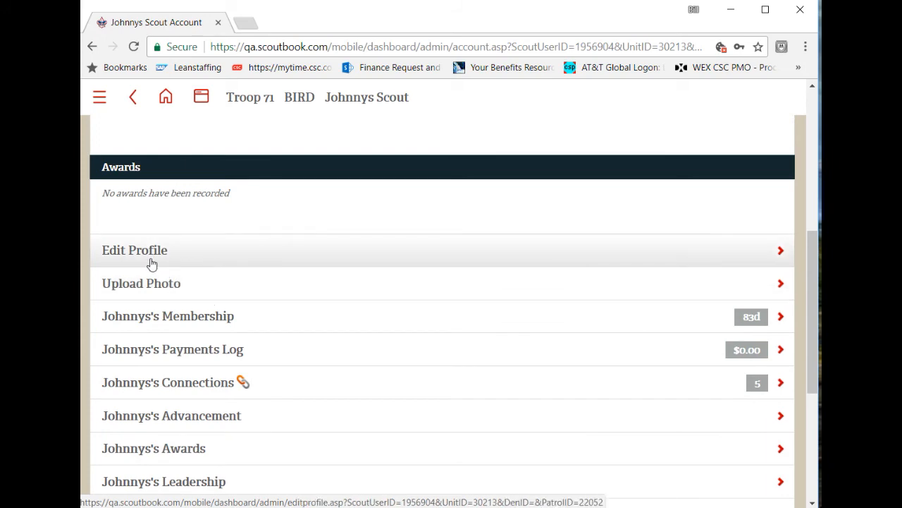
scroll(151, 262, "down", 3)
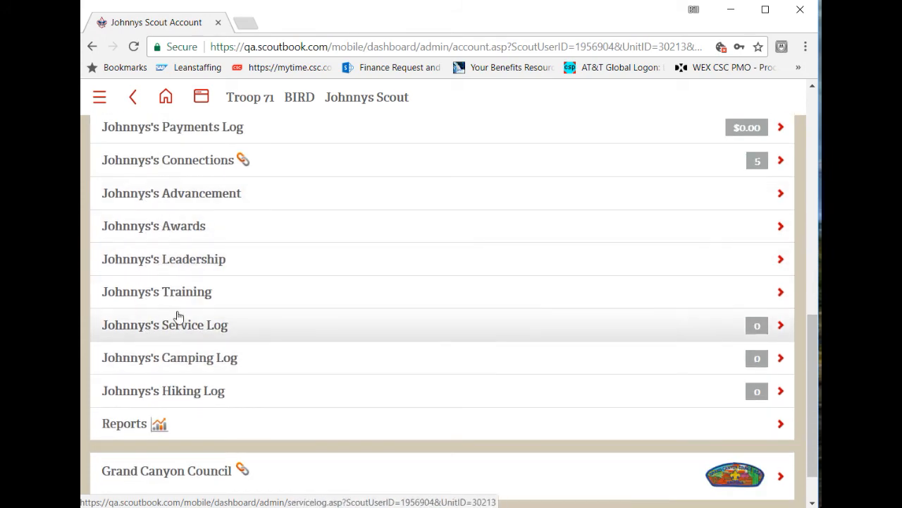
left_click(224, 161)
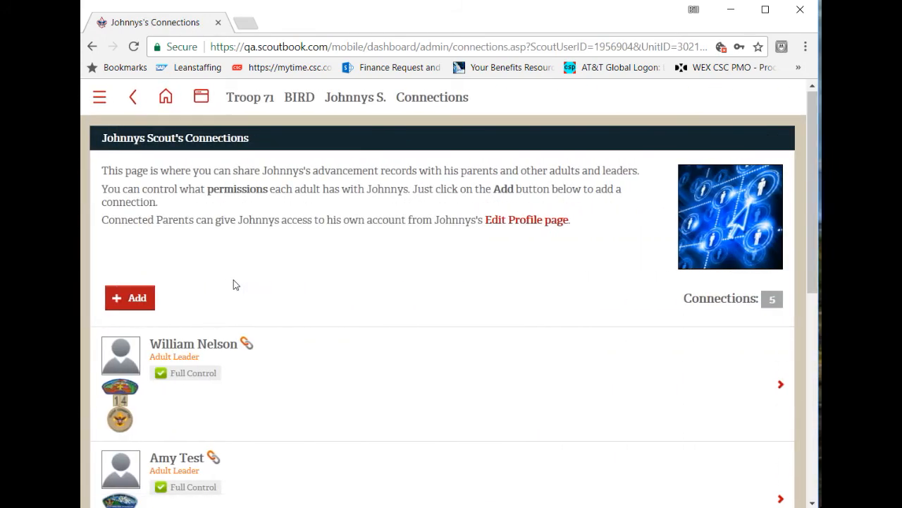
scroll(234, 284, "down", 6)
scroll(181, 191, "up", 5)
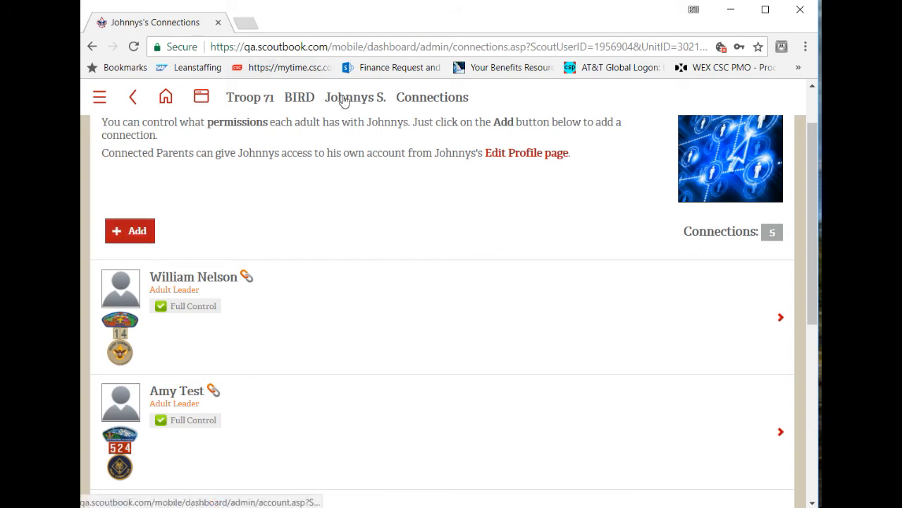
- Open the Troop 71 roster from the unit page and go to its Connections Manager
left_click(250, 98)
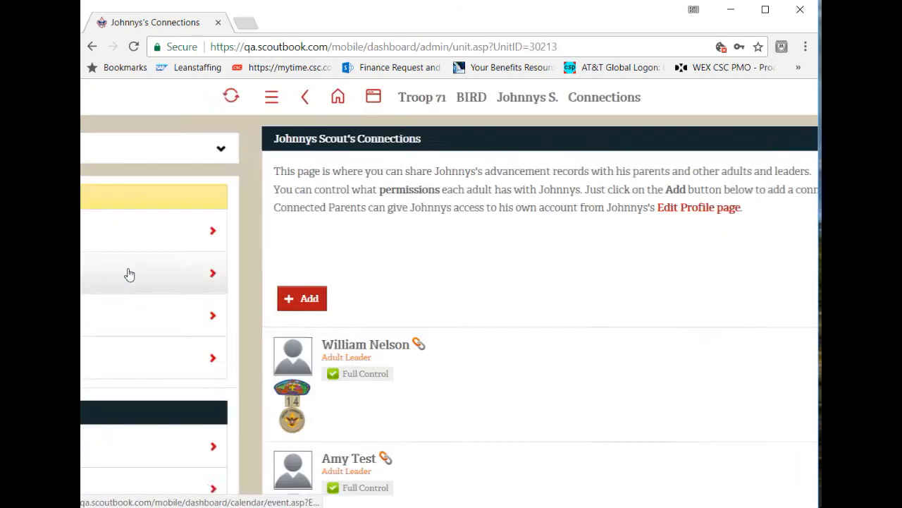
scroll(129, 274, "down", 3)
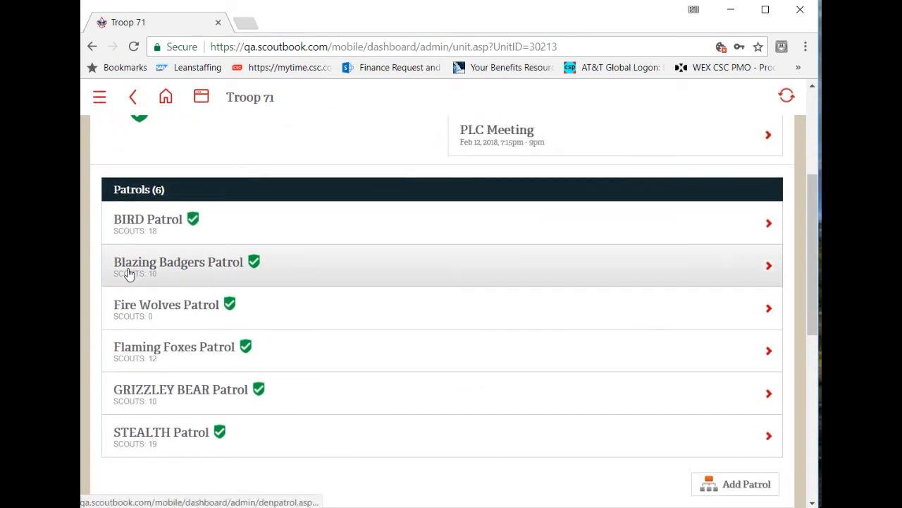
scroll(127, 273, "down", 4)
left_click(124, 228)
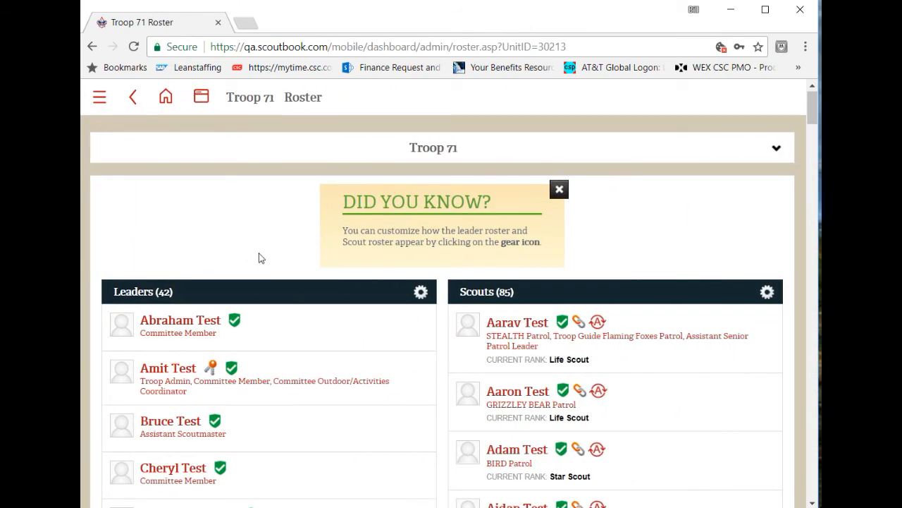
scroll(259, 258, "down", 6)
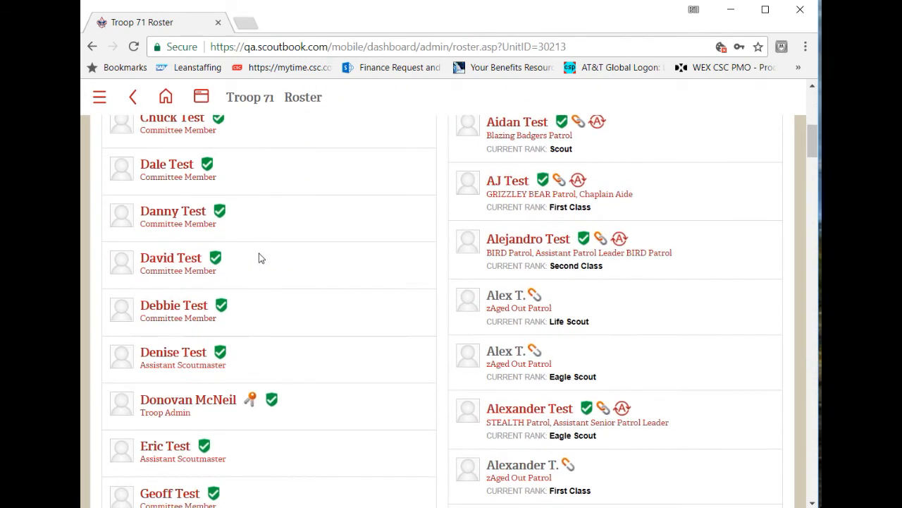
scroll(259, 258, "down", 20)
scroll(259, 258, "down", 20)
scroll(258, 258, "down", 20)
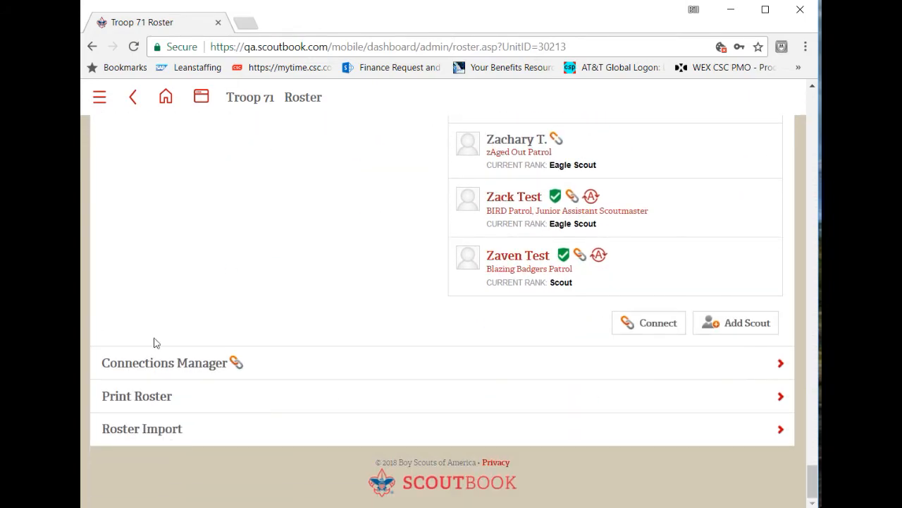
left_click(211, 365)
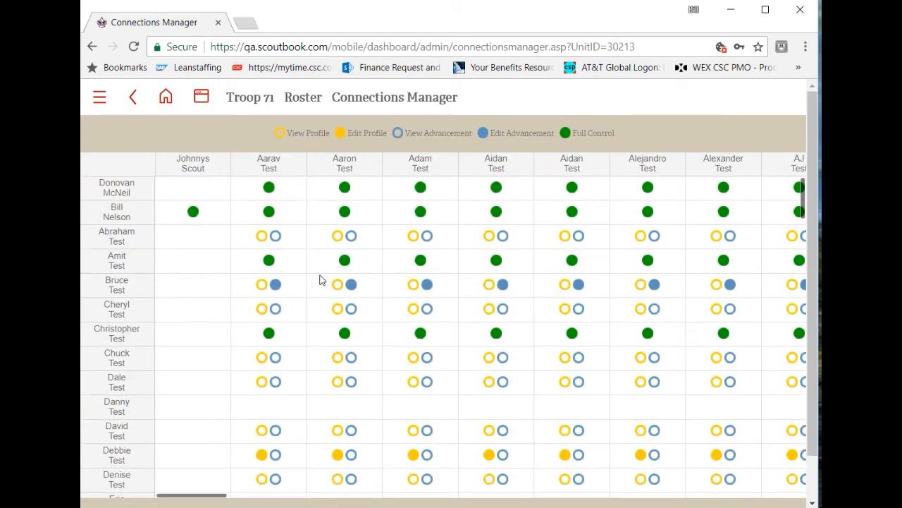
- Look across the troop's Scouts to review which permissions each leader has
left_click_drag(596, 204, 332, 209)
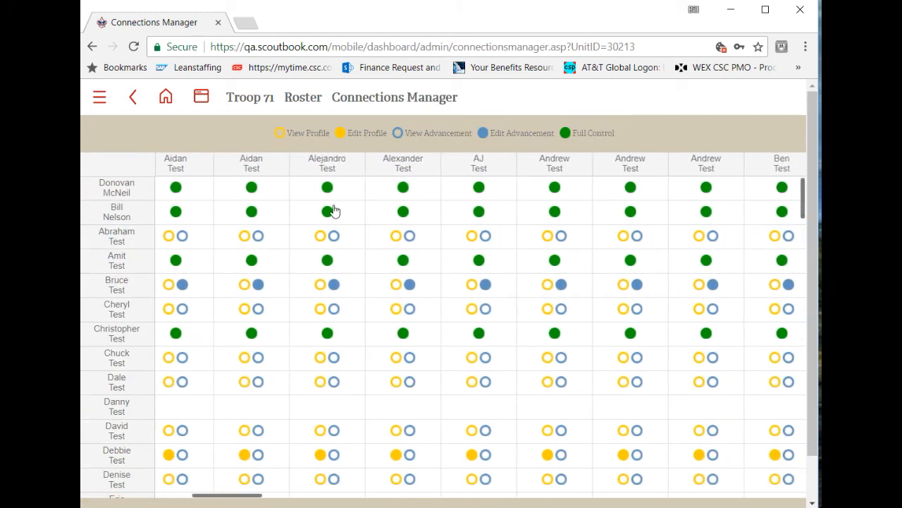
left_click_drag(688, 213, 395, 217)
left_click_drag(655, 219, 303, 223)
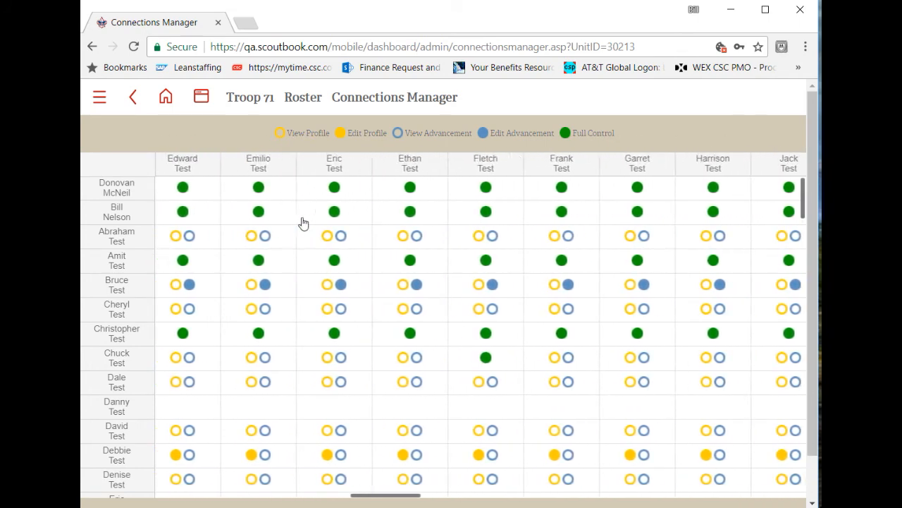
left_click_drag(667, 216, 341, 216)
left_click_drag(679, 220, 479, 218)
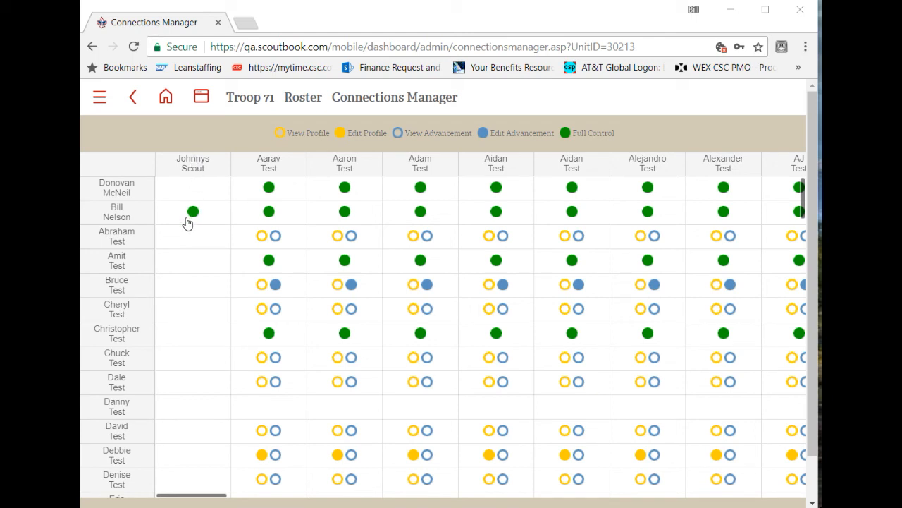
- Try out the individual permission levels for the fourth listed adult, a Troop Admin, and set Full Control over the newly transferred Scout
left_click(197, 274)
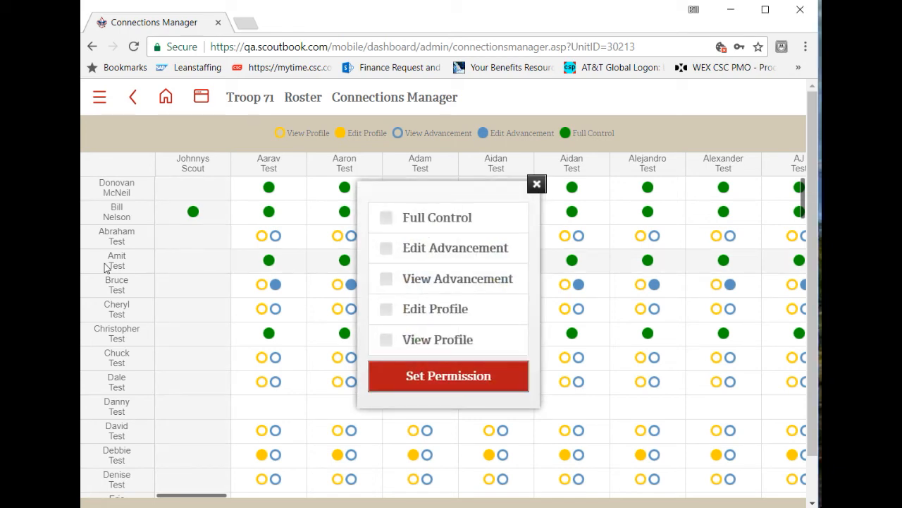
left_click(463, 226)
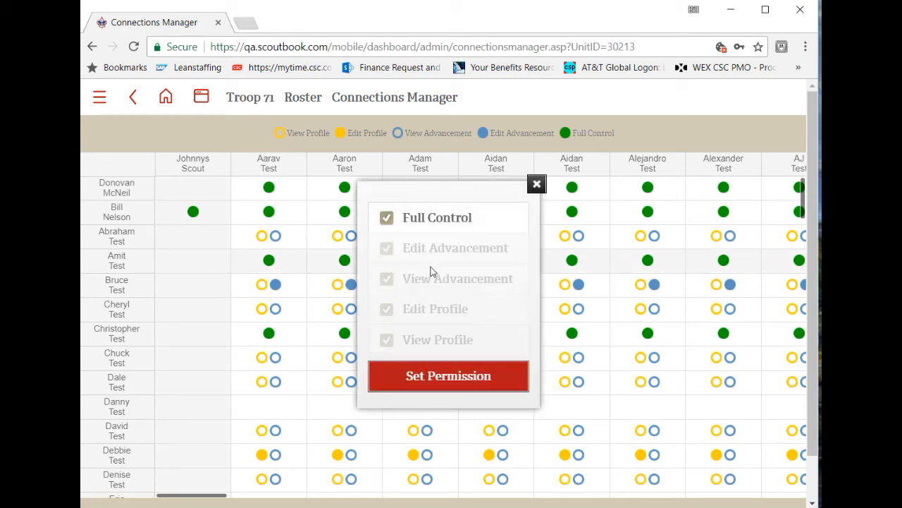
left_click(431, 220)
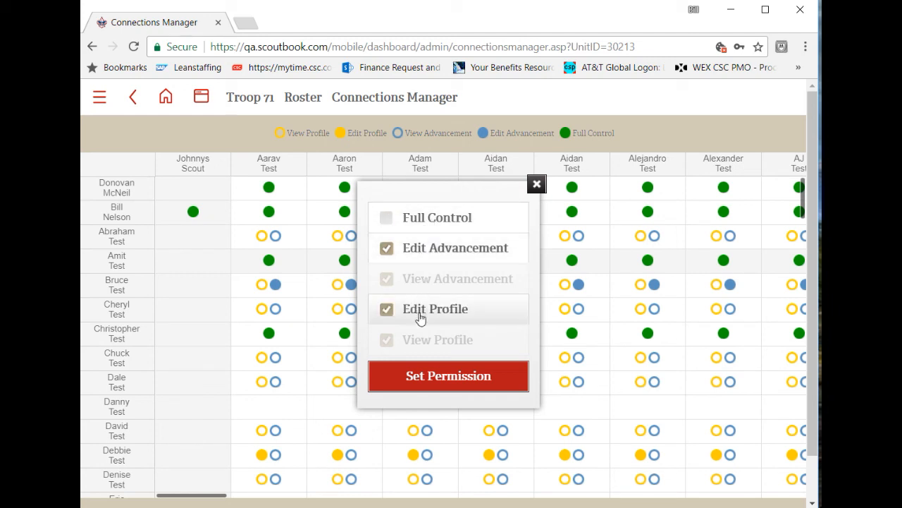
left_click(414, 251)
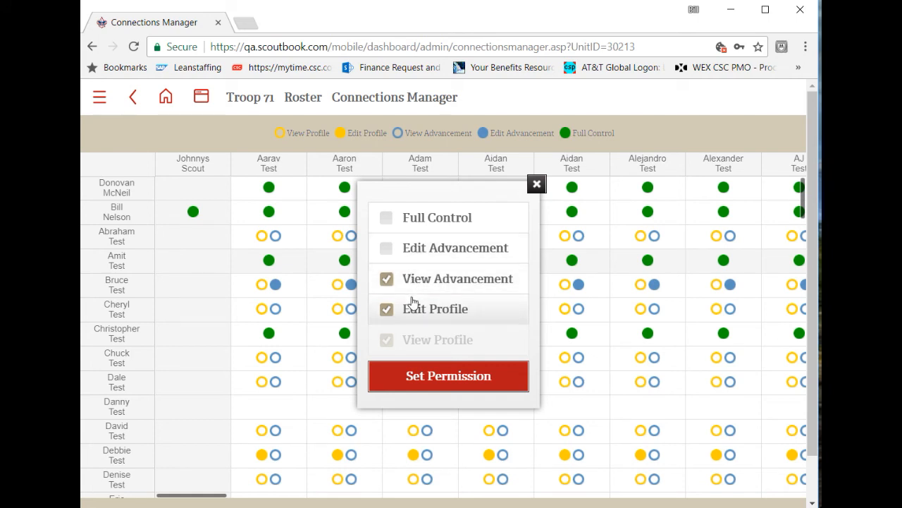
left_click(412, 279)
left_click(412, 280)
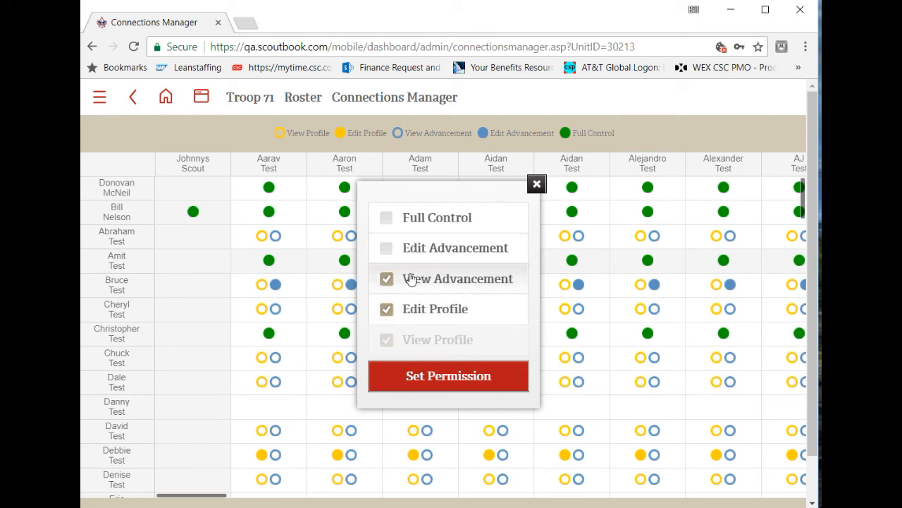
left_click(411, 281)
left_click(411, 313)
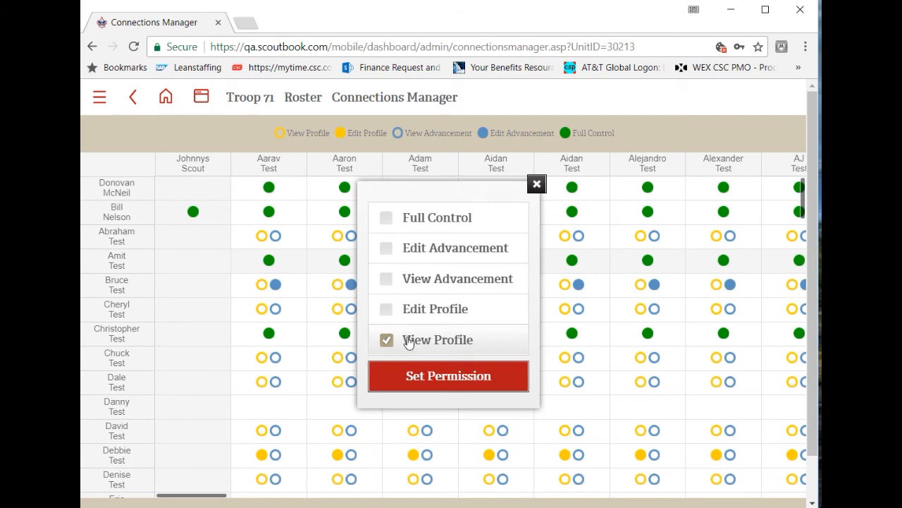
left_click(408, 342)
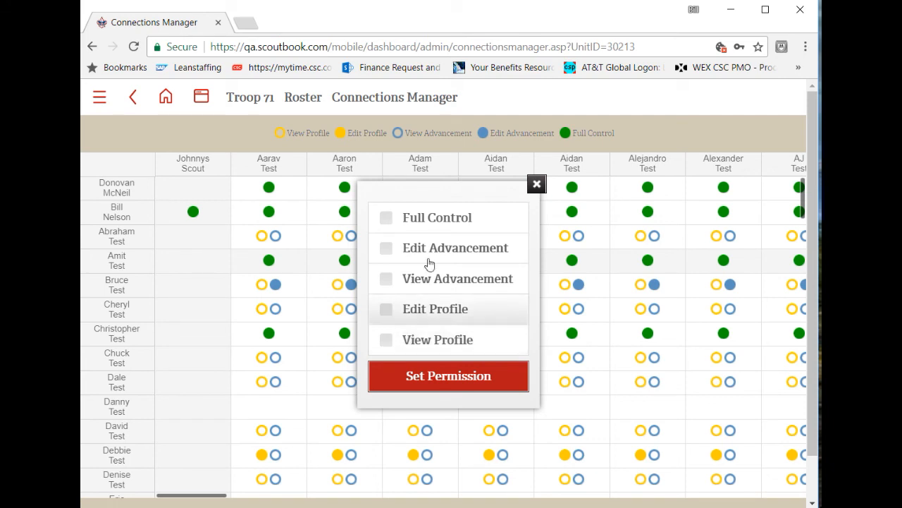
left_click(428, 220)
left_click(436, 383)
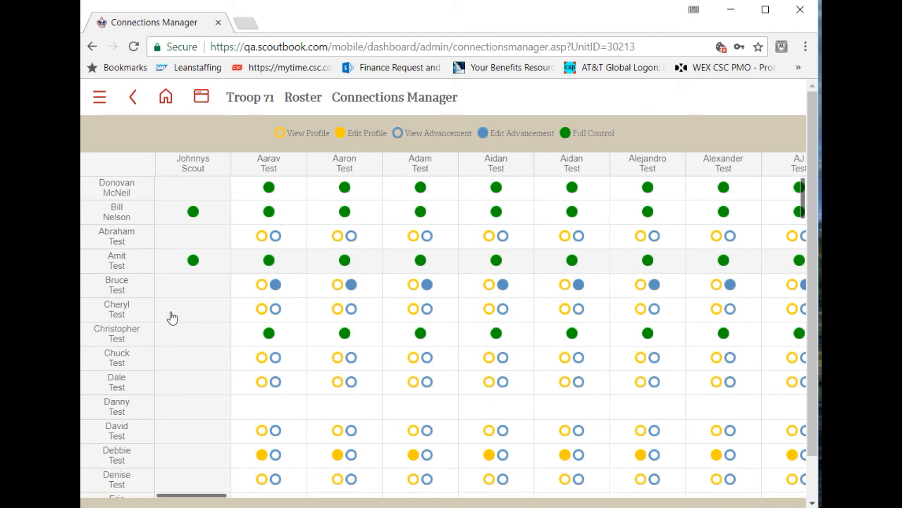
left_click(192, 332)
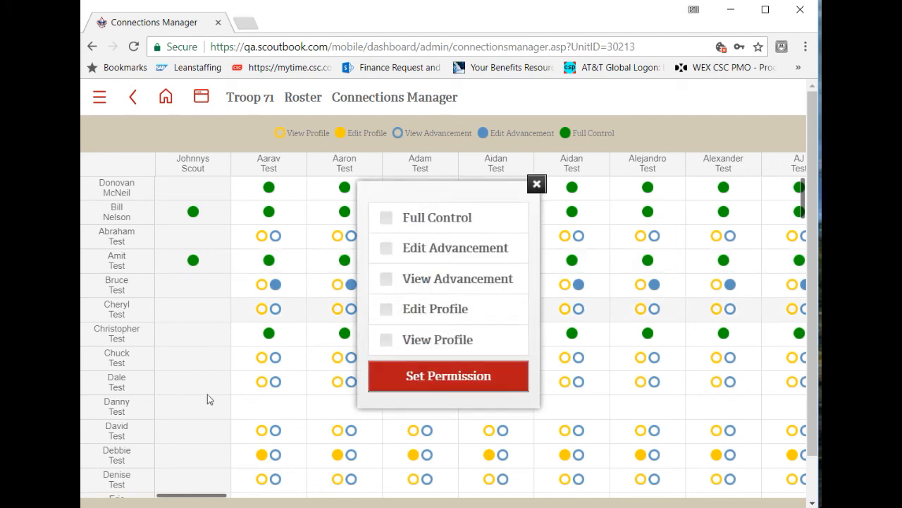
left_click(536, 185)
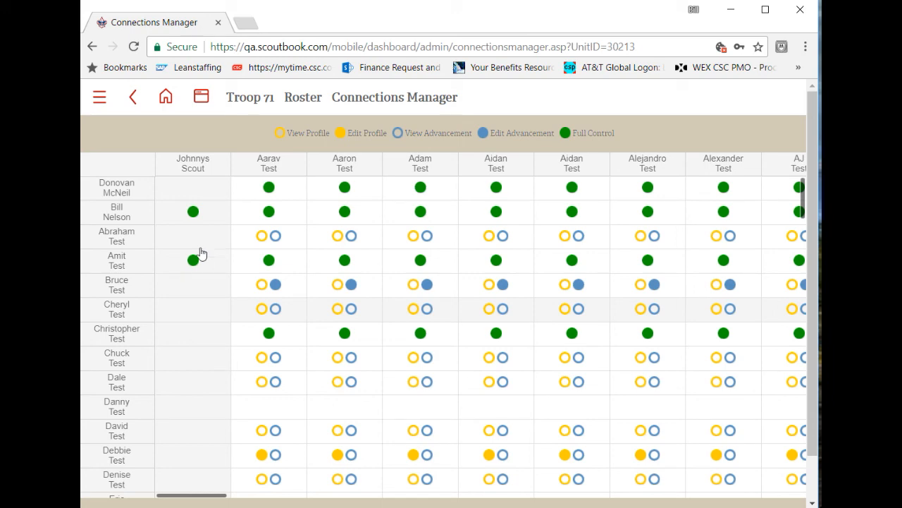
- Remove all permissions over the transferred Scout, from Full Control down to View Profile, for the connected adult leader from unit 524
scroll(184, 275, "down", 10)
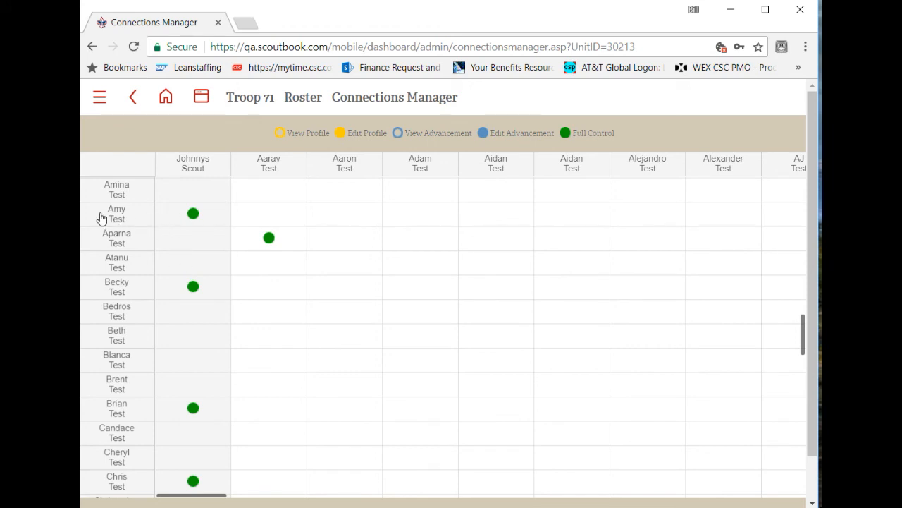
left_click(198, 224)
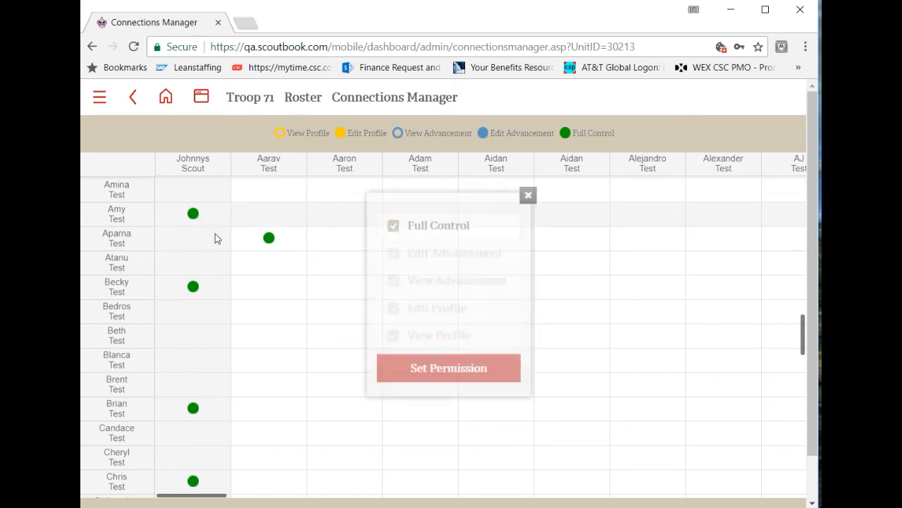
left_click(416, 220)
left_click(407, 248)
left_click(407, 279)
left_click(406, 308)
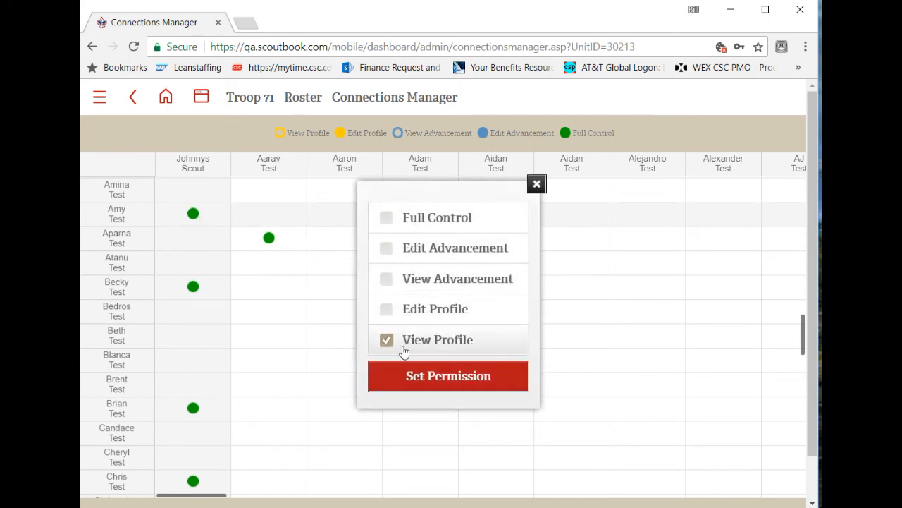
left_click(404, 342)
left_click(421, 380)
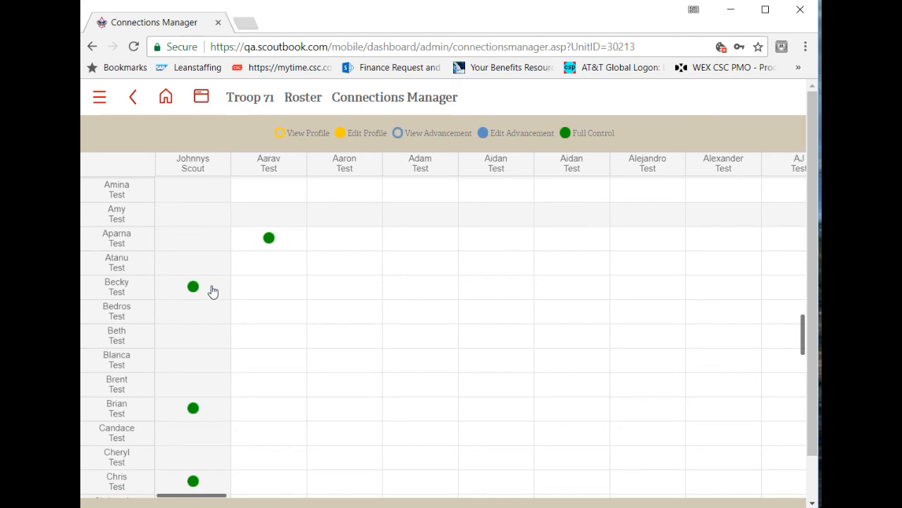
- Look over the remaining adults' permissions in the transferred Scout's column
scroll(213, 291, "down", 3)
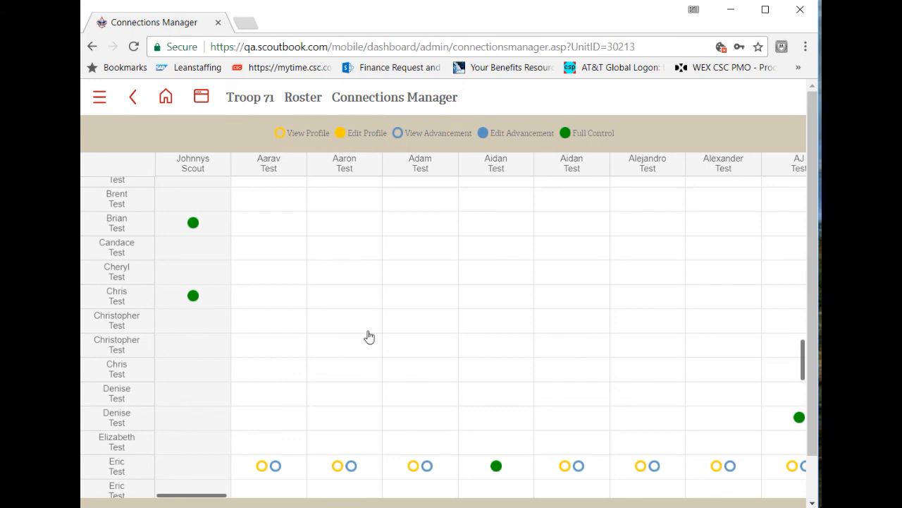
scroll(360, 339, "up", 5)
scroll(357, 338, "up", 8)
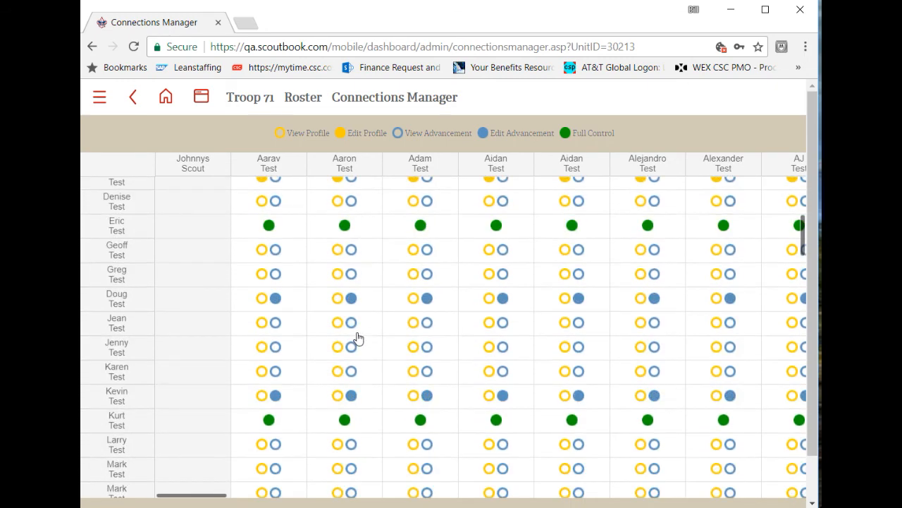